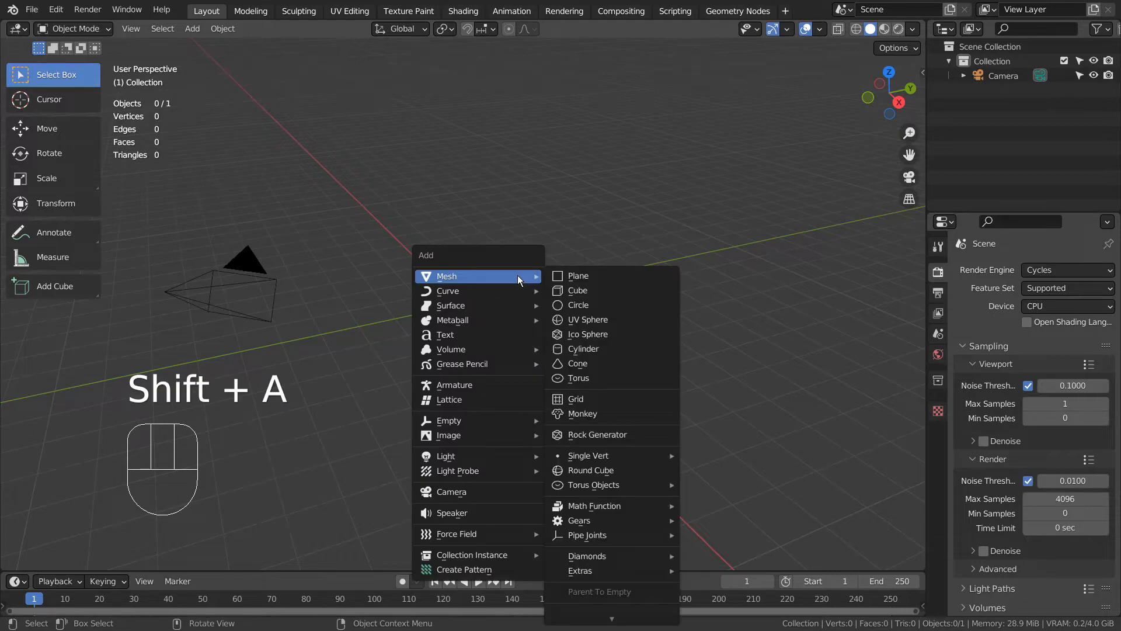
Add a text object at the origin and replace its default wording with the letter L
{"action": "left_click", "coordinate": [499, 336]}
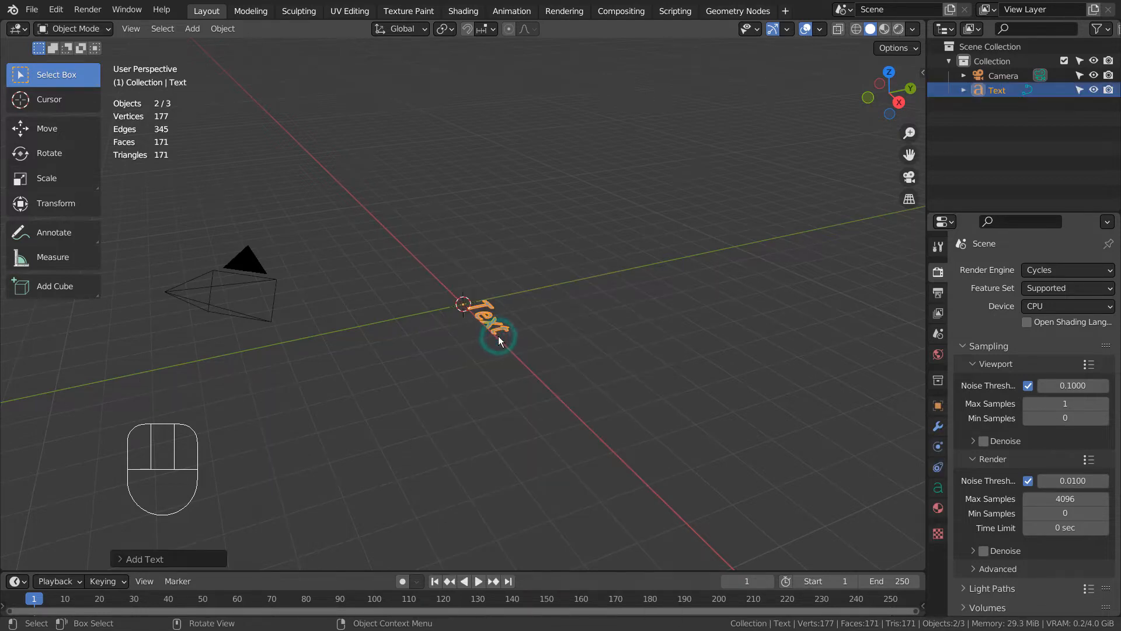
{"action": "key", "text": "Tab"}
{"action": "key", "text": "BackSpace"}
{"action": "key", "text": "BackSpace"}
{"action": "key", "text": "BackSpace"}
{"action": "key", "text": "BackSpace"}
{"action": "type", "text": "l"}
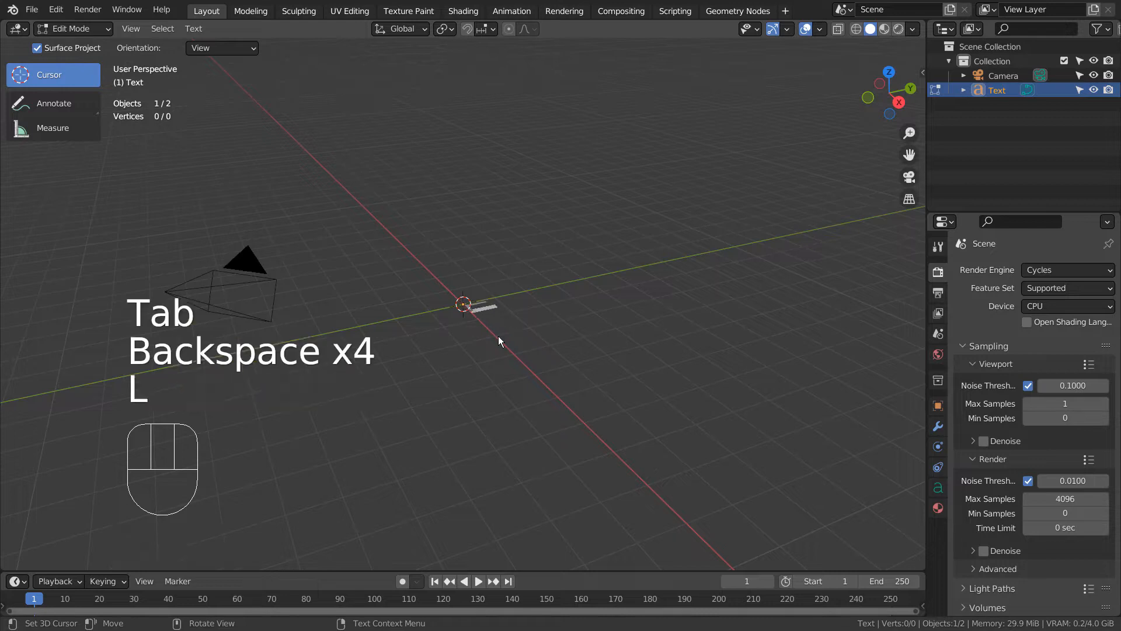
{"action": "key", "text": "Tab"}
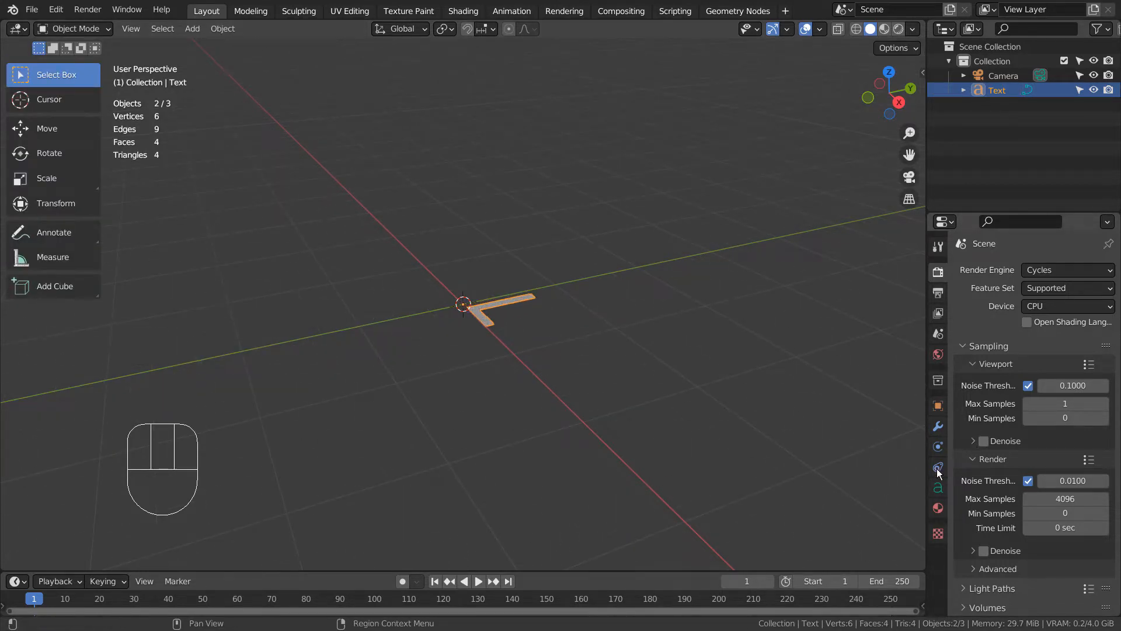
Give the letter L depth by setting its geometry extrude to about 0.13 m, and deselect it
{"action": "left_click", "coordinate": [938, 488]}
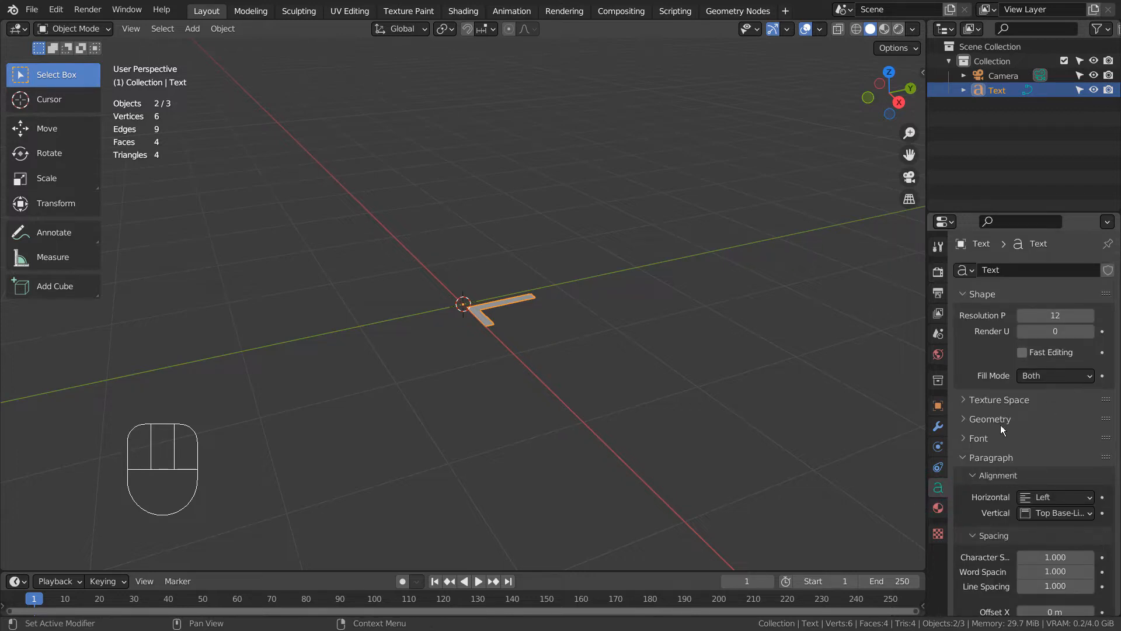
{"action": "left_click", "coordinate": [964, 421]}
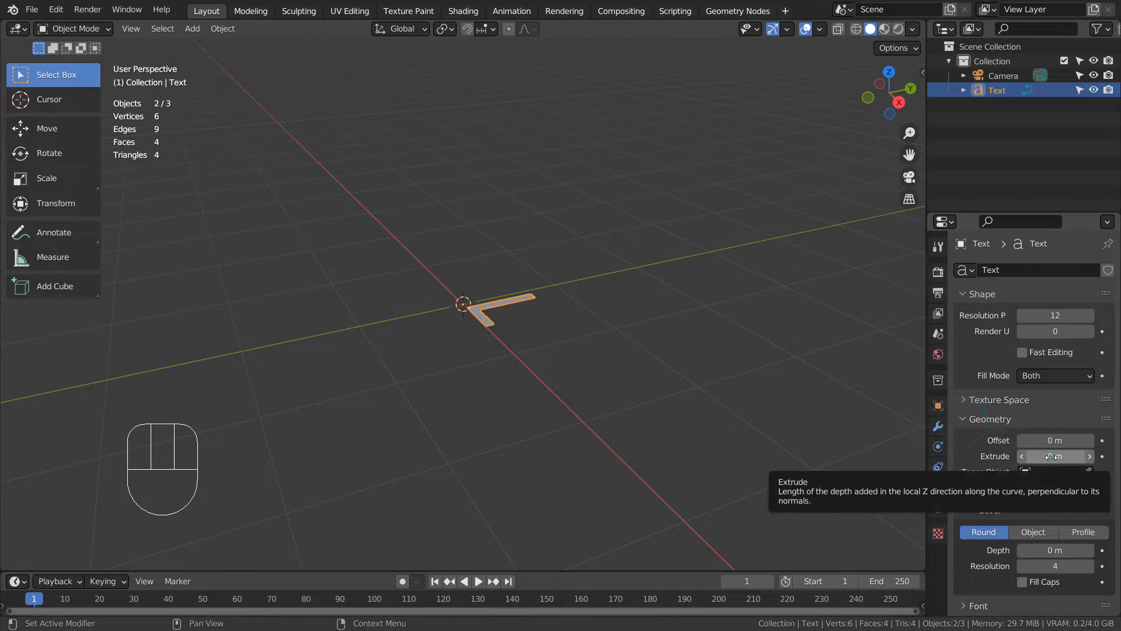
{"action": "left_click_drag", "start_coordinate": [1045, 456], "coordinate": [1057, 456]}
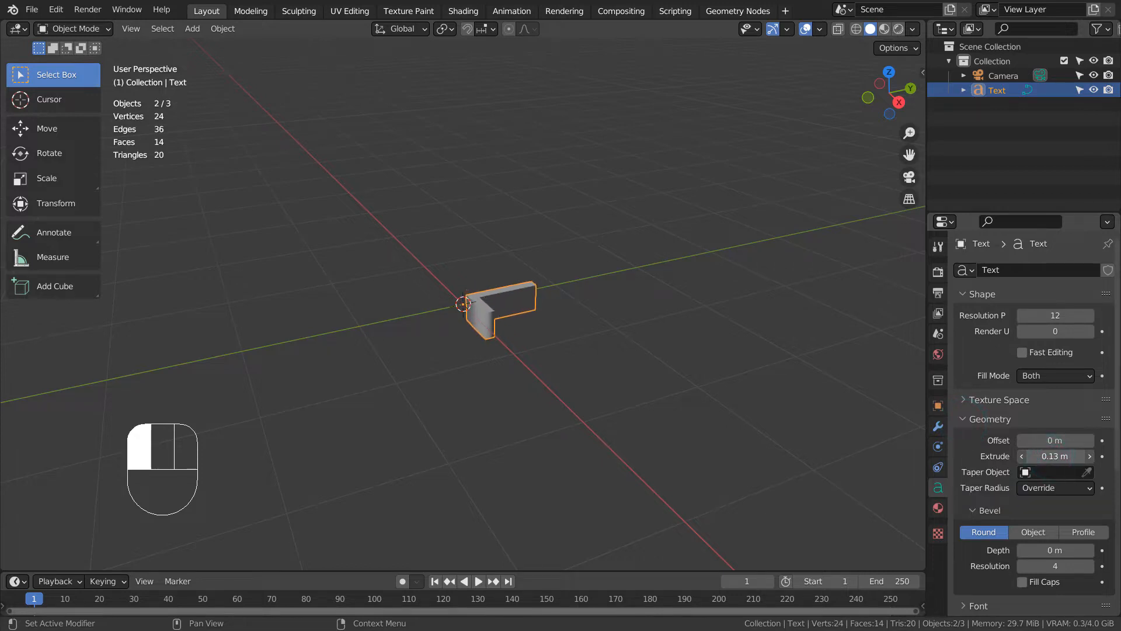
{"action": "middle_click_drag", "start_coordinate": [600, 351], "coordinate": [541, 398]}
{"action": "left_click", "coordinate": [629, 354]}
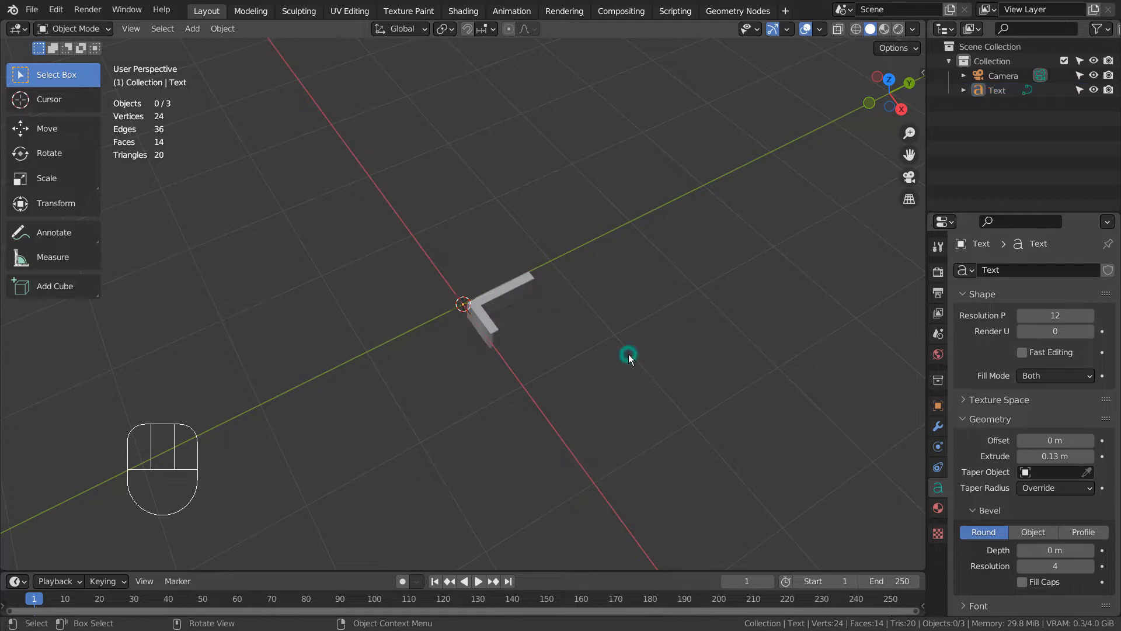
Add a mesh plane at the origin and scale it down until it is narrower than the letter's stroke
{"action": "middle_click_drag", "start_coordinate": [628, 354], "coordinate": [609, 389]}
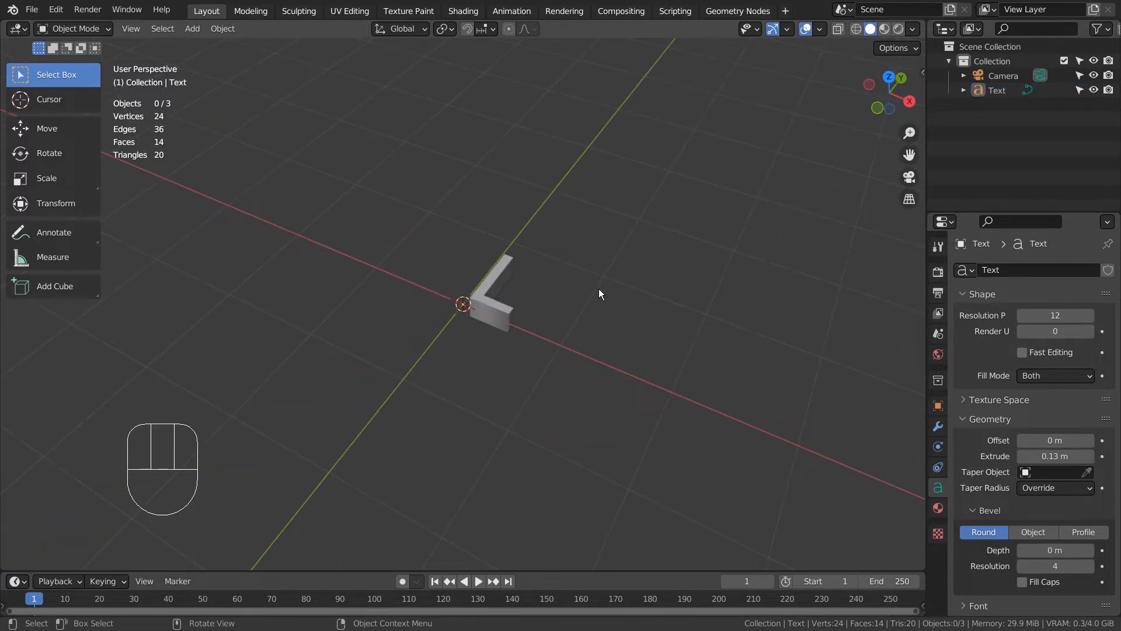
{"action": "key", "text": "shift+a"}
{"action": "mouse_move", "coordinate": [590, 234]}
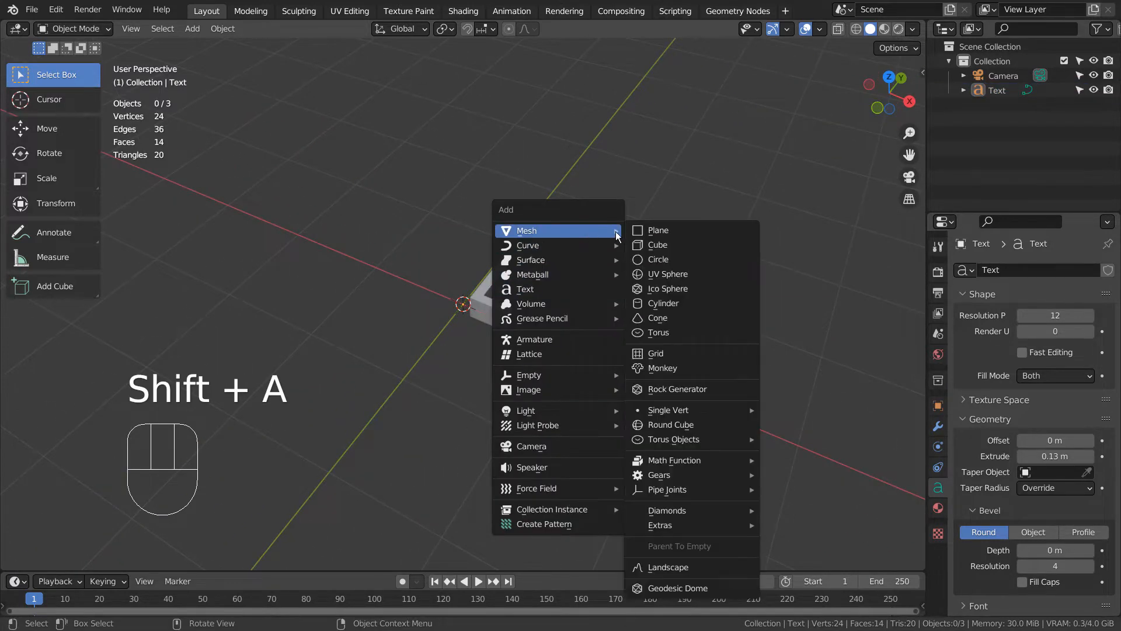
{"action": "left_click", "coordinate": [689, 230]}
{"action": "key", "text": "s"}
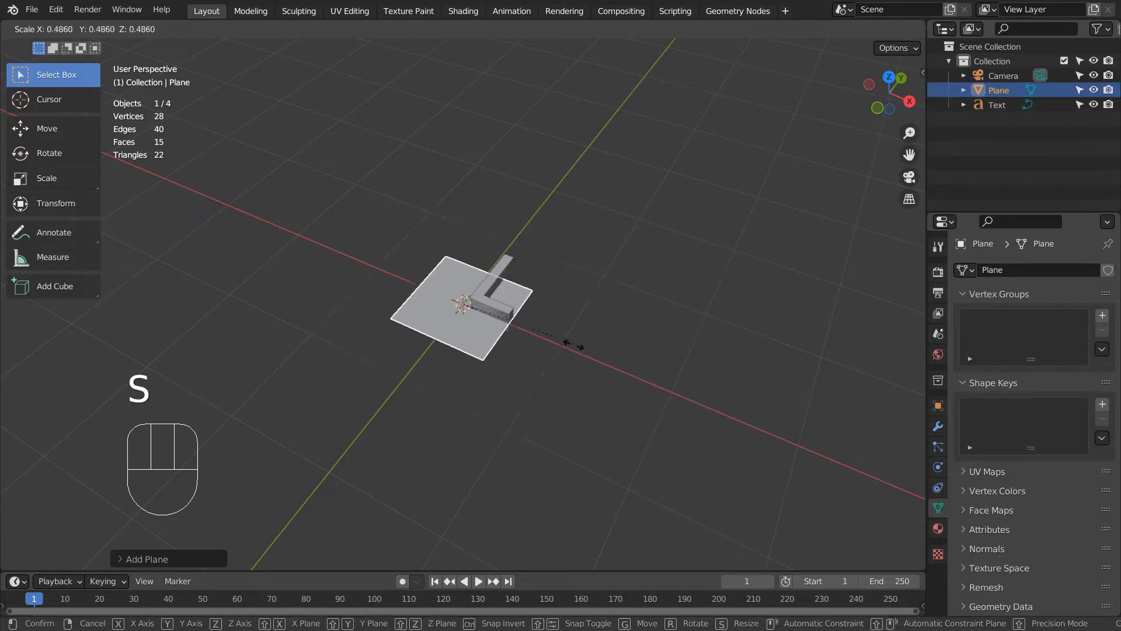
{"action": "left_click", "coordinate": [474, 314]}
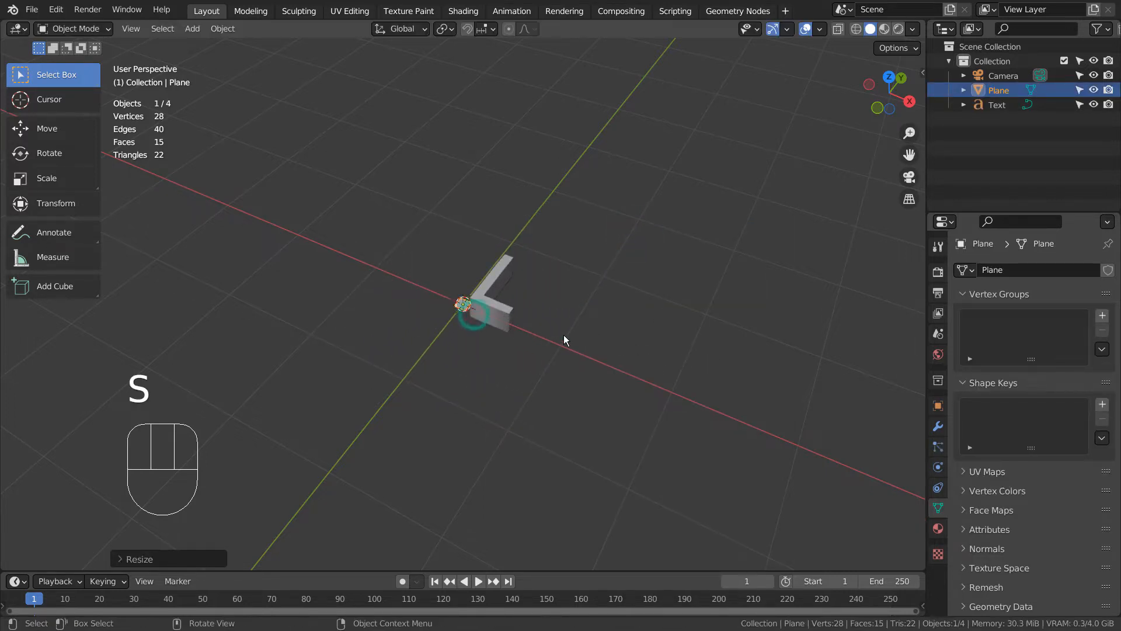
Rotate the small plane 90 degrees around the X axis so it stands upright
{"action": "key", "text": "r"}
{"action": "key", "text": "x"}
{"action": "key", "text": "9"}
{"action": "key", "text": "0"}
{"action": "key", "text": "Return"}
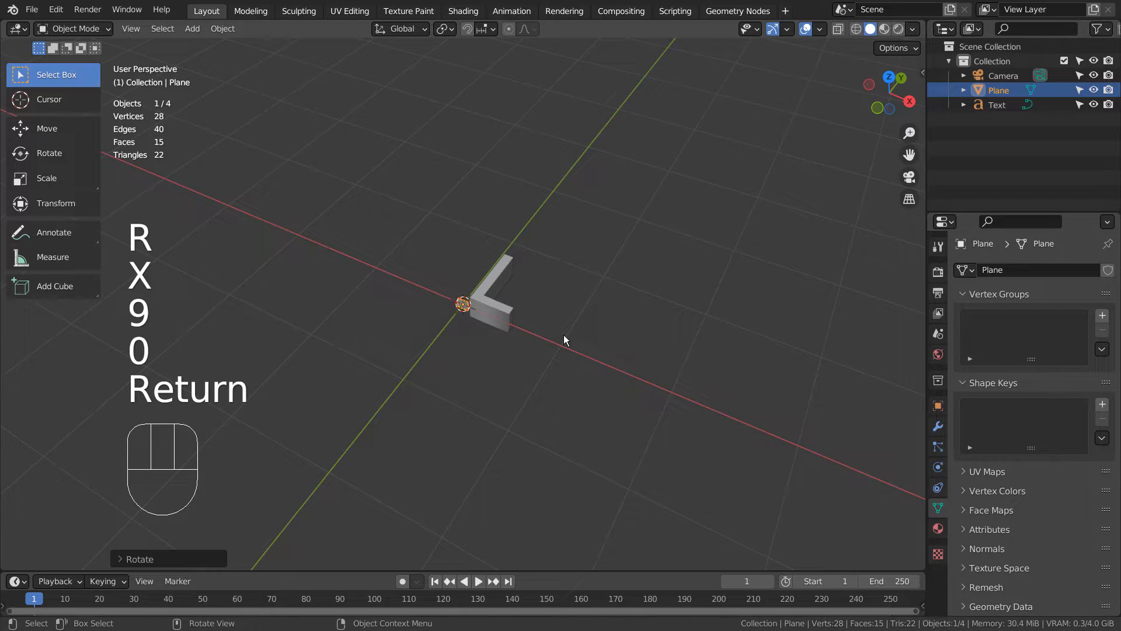
In top view, move the small plane inside the corner of the L and rotate it to lie diagonally there
{"action": "key", "text": "KP_7"}
{"action": "scroll", "coordinate": [564, 340], "scroll_direction": "up", "scroll_amount": 6}
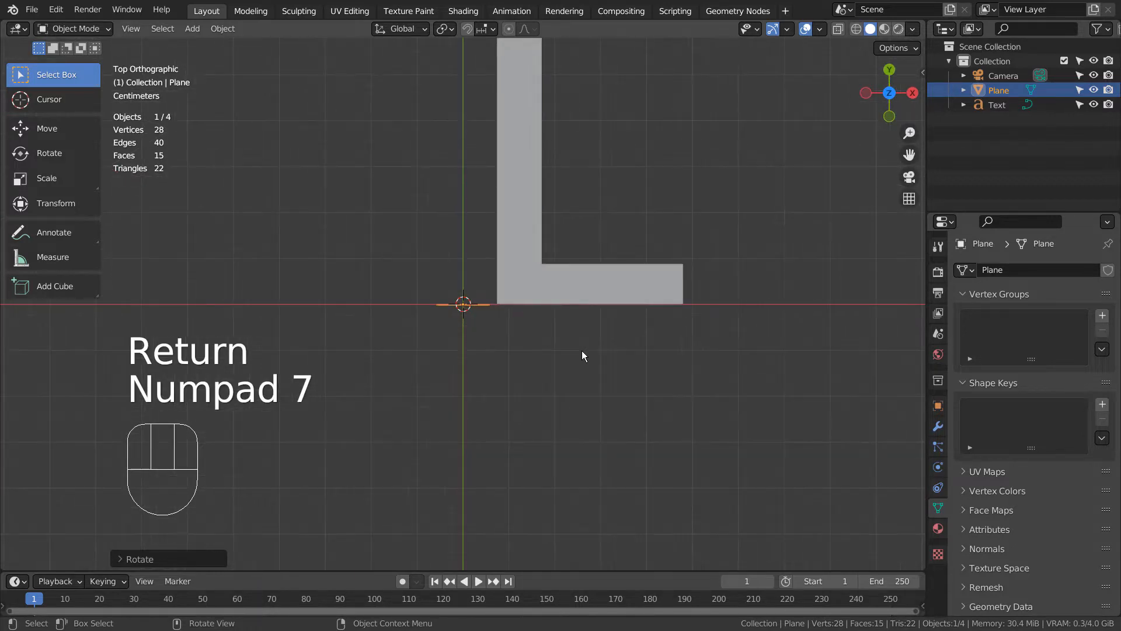
{"action": "key", "text": "g"}
{"action": "left_click", "coordinate": [650, 331]}
{"action": "key", "text": "r"}
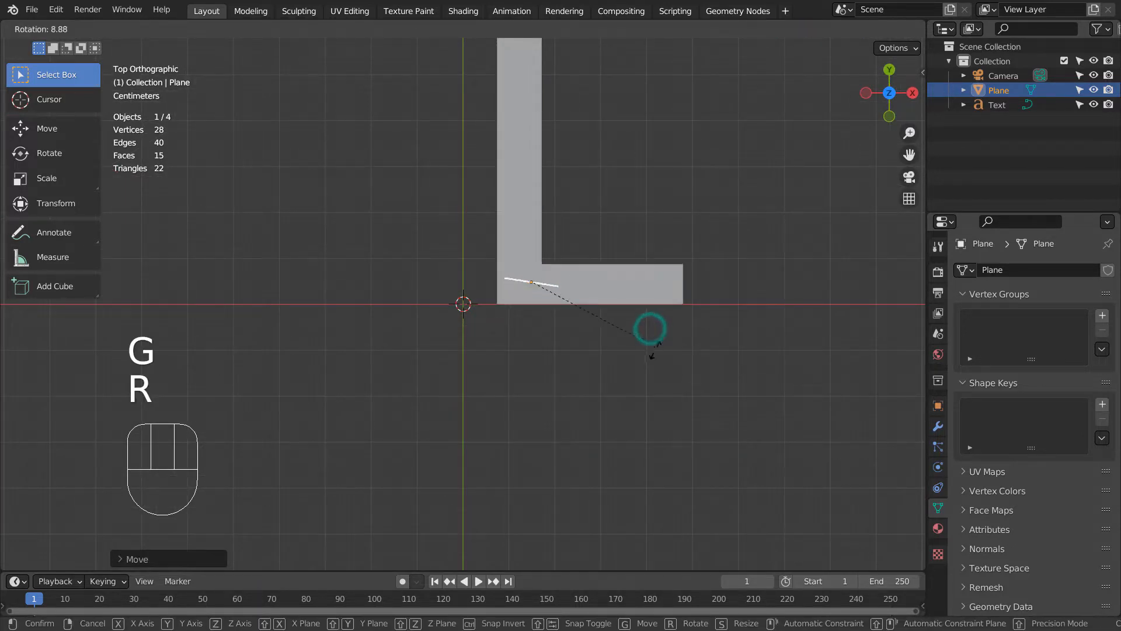
{"action": "left_click", "coordinate": [595, 409]}
{"action": "key", "text": "g"}
{"action": "left_click", "coordinate": [591, 402]}
Select the letter L and examine which physics options are available for the text object
{"action": "middle_click_drag", "start_coordinate": [639, 431], "coordinate": [598, 376]}
{"action": "left_click", "coordinate": [650, 328]}
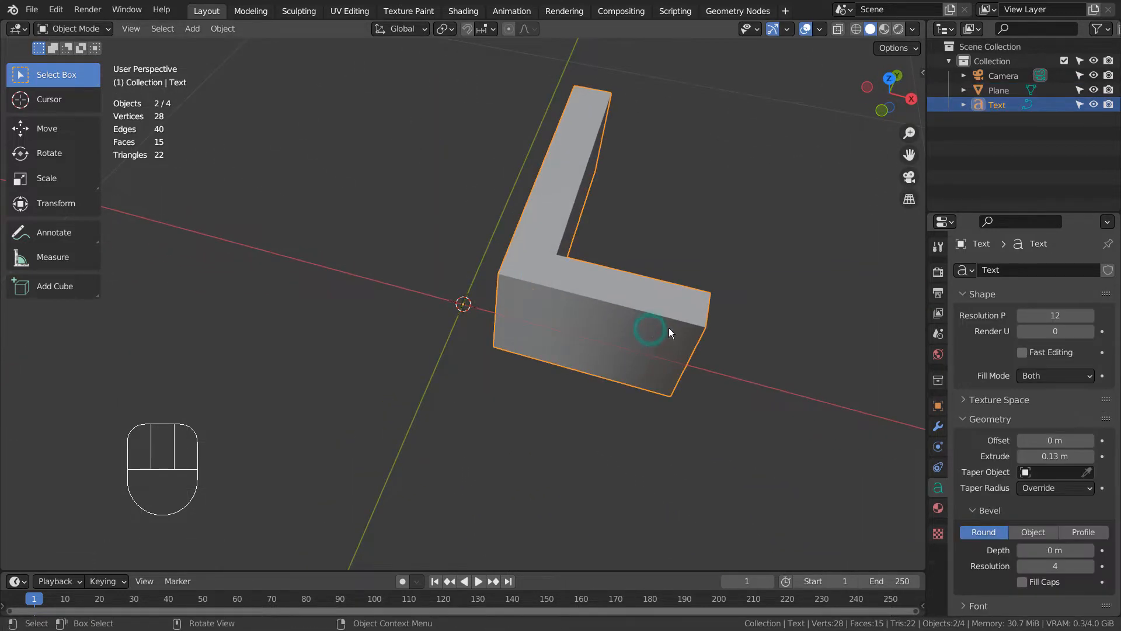
{"action": "left_click", "coordinate": [937, 445]}
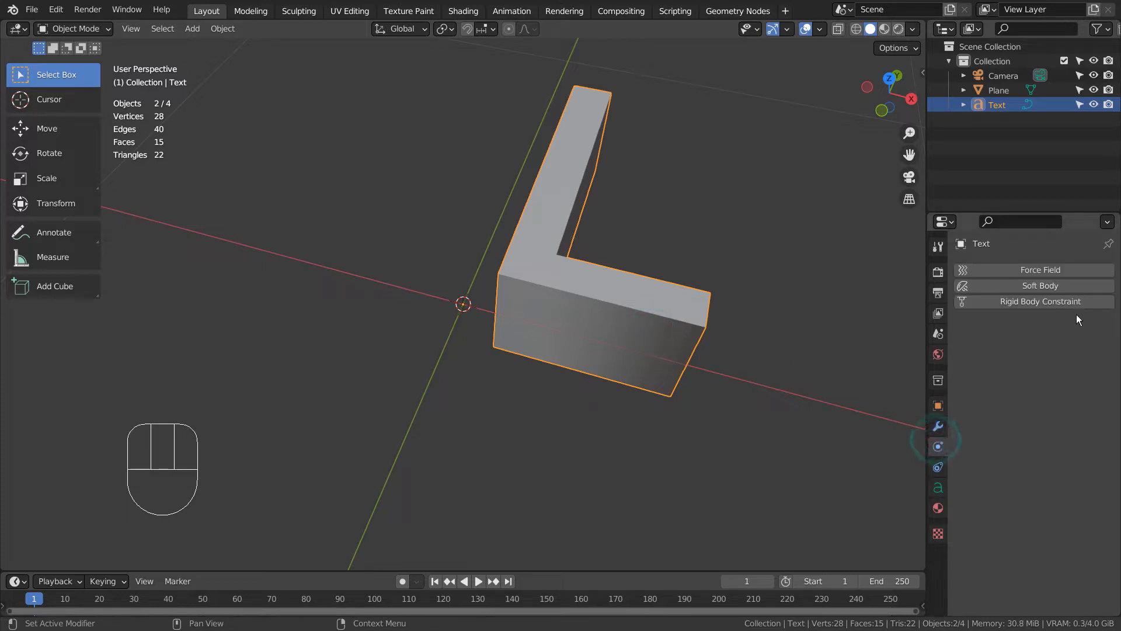
{"action": "scroll", "coordinate": [692, 374], "scroll_direction": "down", "scroll_amount": 3}
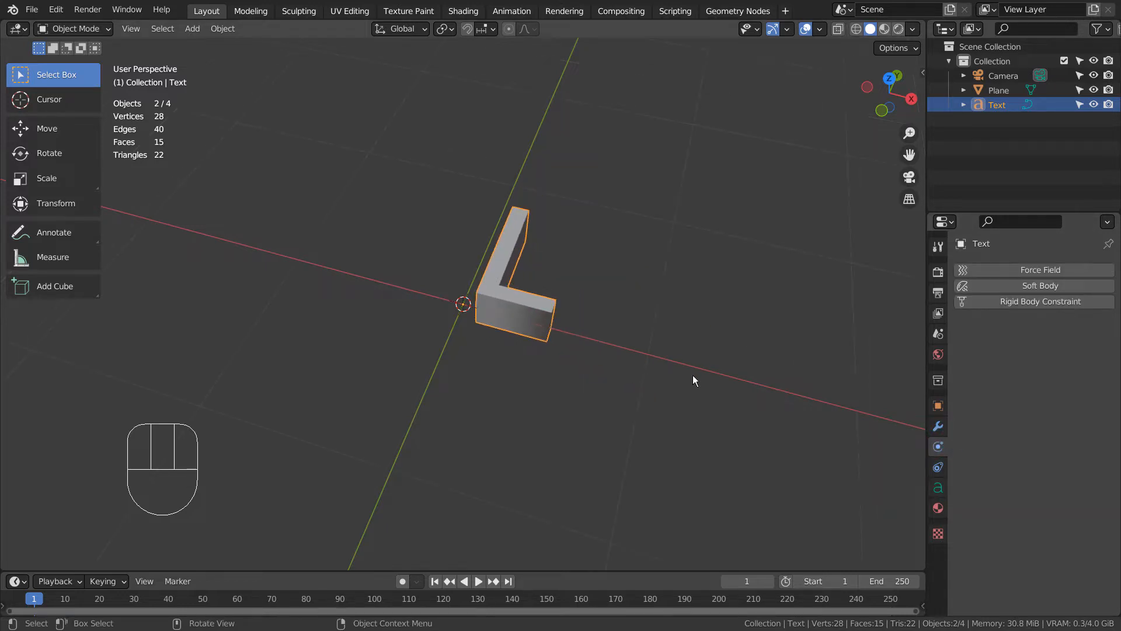
In top wireframe view, select the L with its plane and duplicate both about 0.54 m along the X axis
{"action": "key", "text": "KP_7"}
{"action": "middle_click_drag", "start_coordinate": [688, 361], "coordinate": [541, 408], "text": "shift"}
{"action": "key", "text": "shift+z"}
{"action": "left_click", "coordinate": [521, 302]}
{"action": "key", "text": "b"}
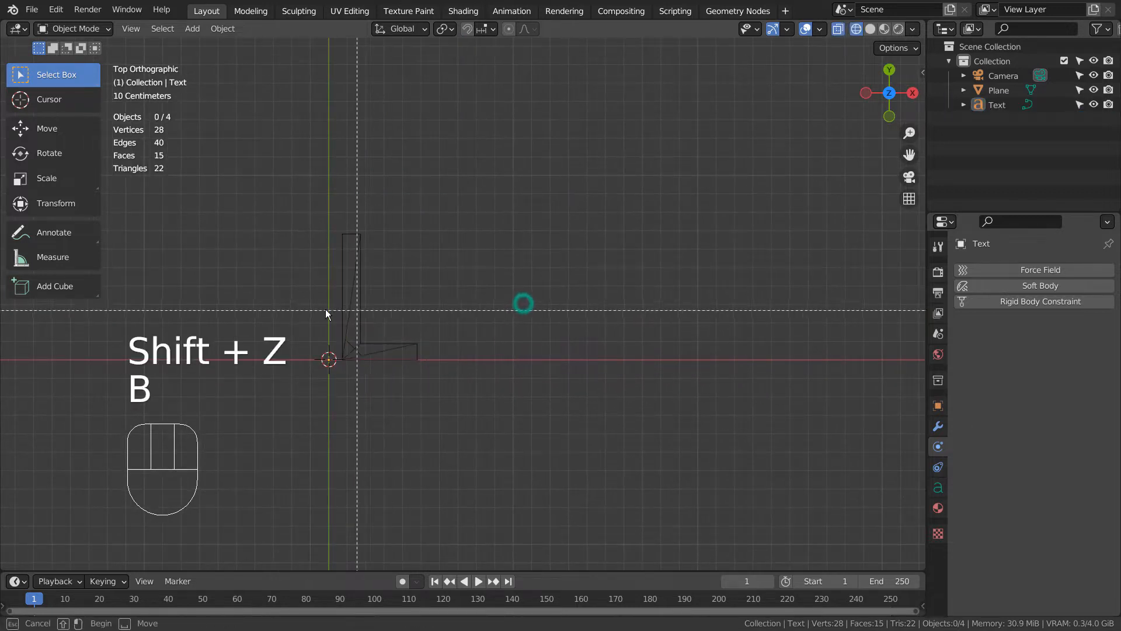
{"action": "left_click_drag", "start_coordinate": [300, 320], "coordinate": [416, 424]}
{"action": "key", "text": "shift+d"}
{"action": "key", "text": "x"}
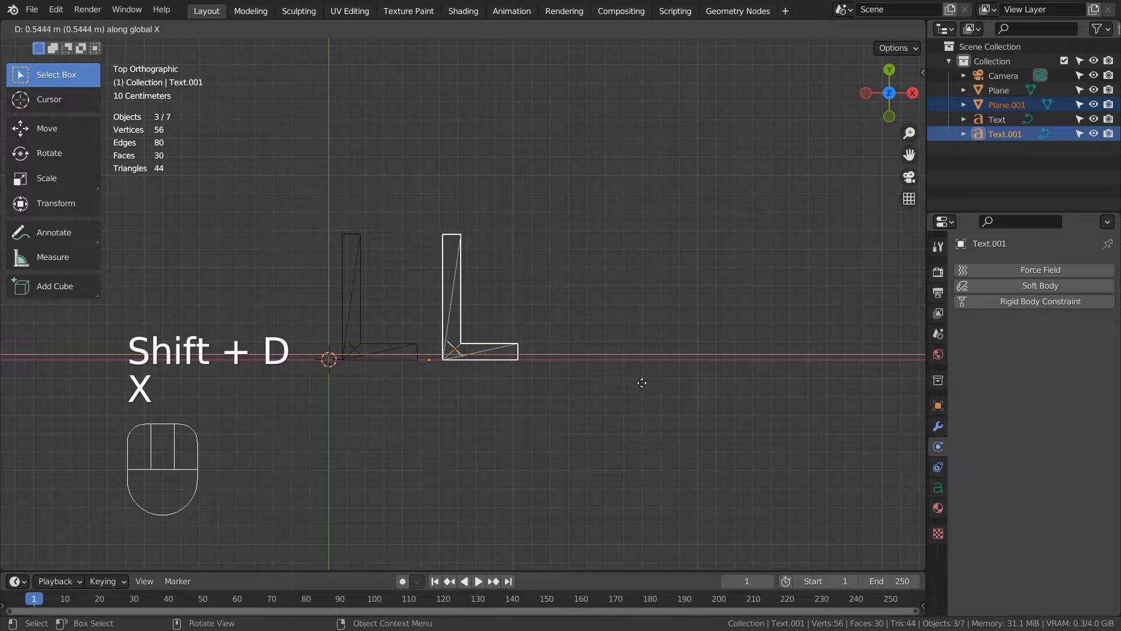
{"action": "left_click", "coordinate": [642, 382]}
Duplicate the letter and plane two more times along X to make a row of four evenly spaced pairs
{"action": "key", "text": "shift+d"}
{"action": "key", "text": "x"}
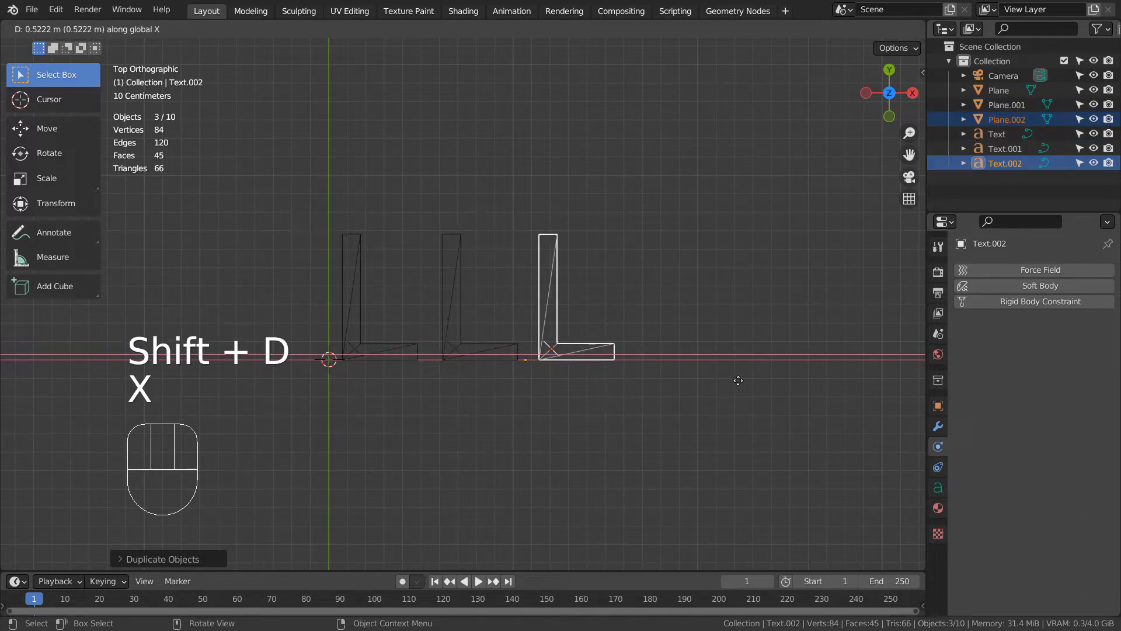
{"action": "left_click", "coordinate": [739, 380]}
{"action": "key", "text": "shift+d"}
{"action": "key", "text": "x"}
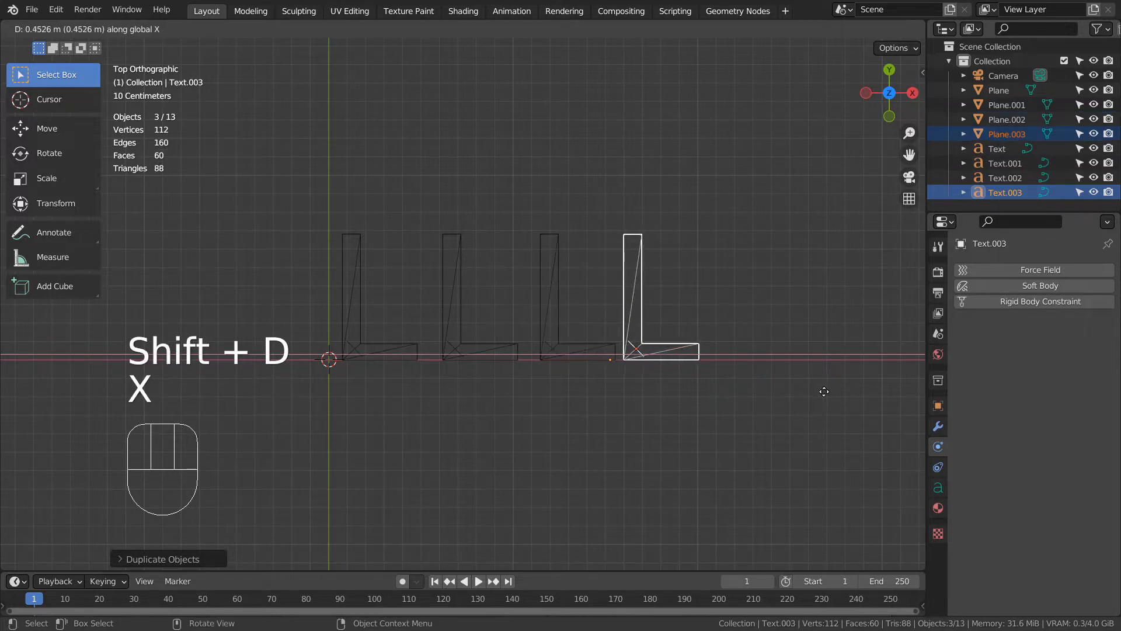
{"action": "left_click", "coordinate": [838, 393]}
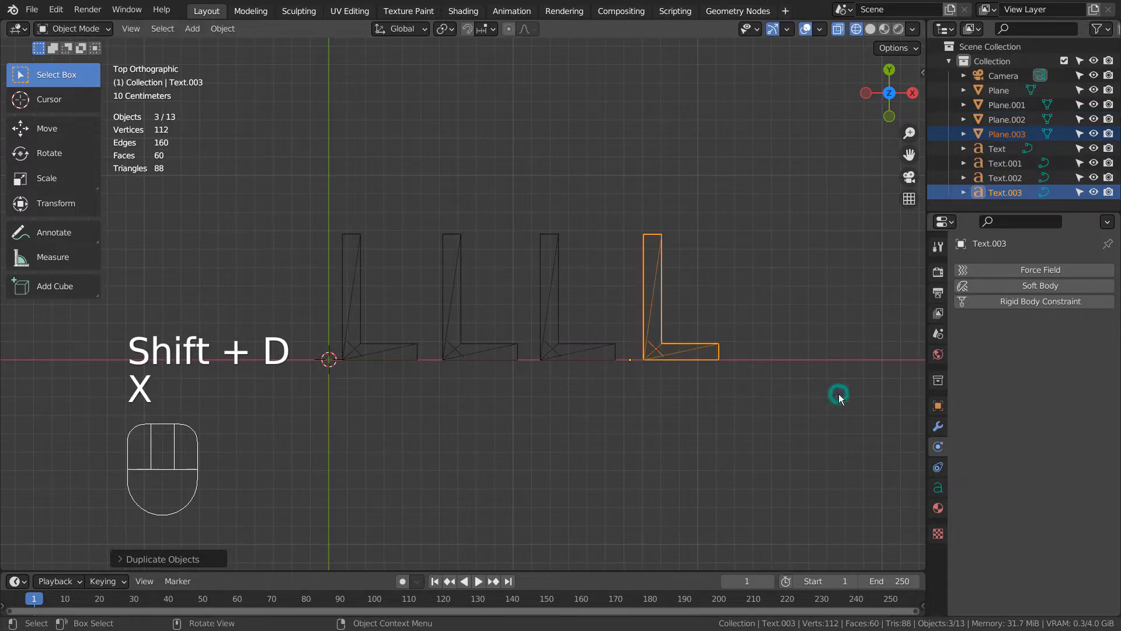
Change the second letter in the row to O
{"action": "left_click", "coordinate": [501, 356]}
{"action": "key", "text": "Tab"}
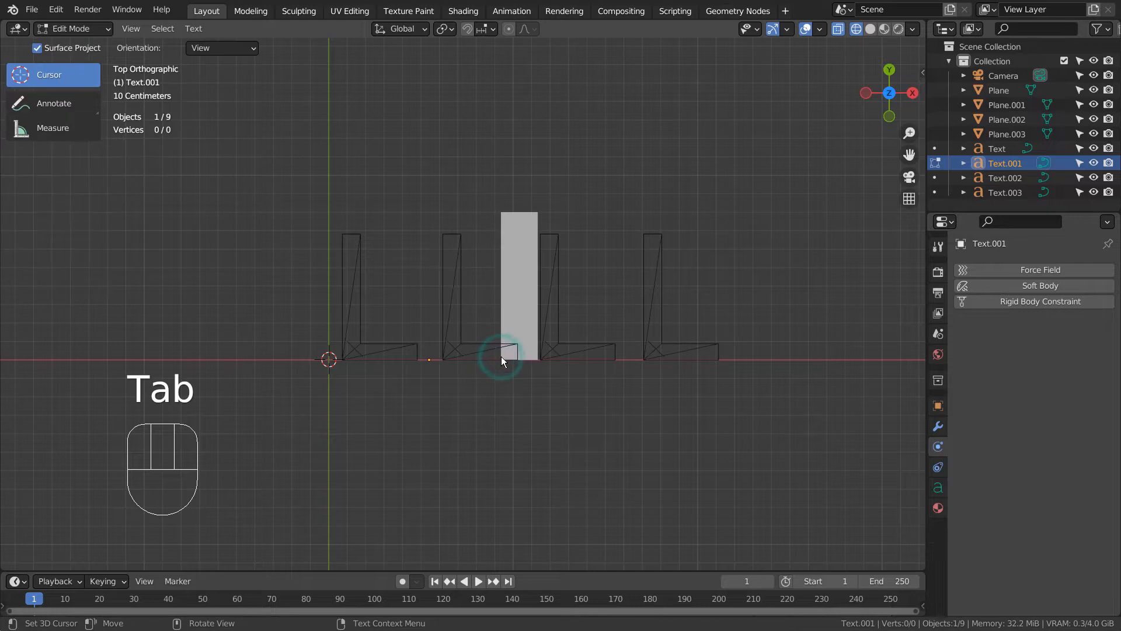
{"action": "key", "text": "BackSpace"}
{"action": "type", "text": "O"}
{"action": "key", "text": "Tab"}
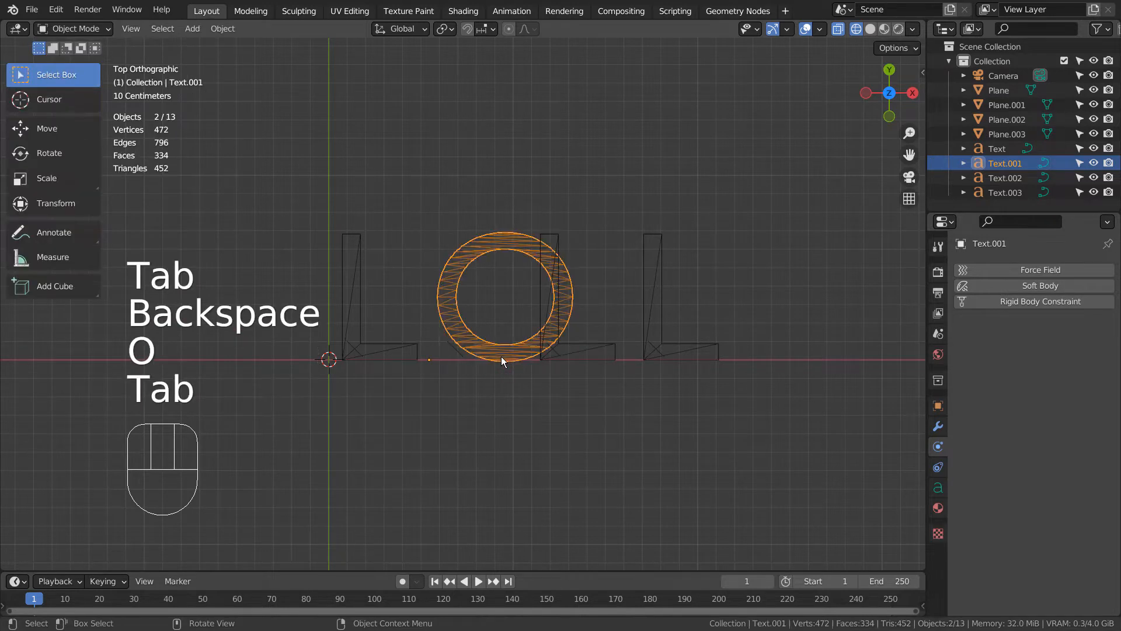
Change the third letter in the row to G
{"action": "left_click", "coordinate": [599, 349]}
{"action": "key", "text": "Tab"}
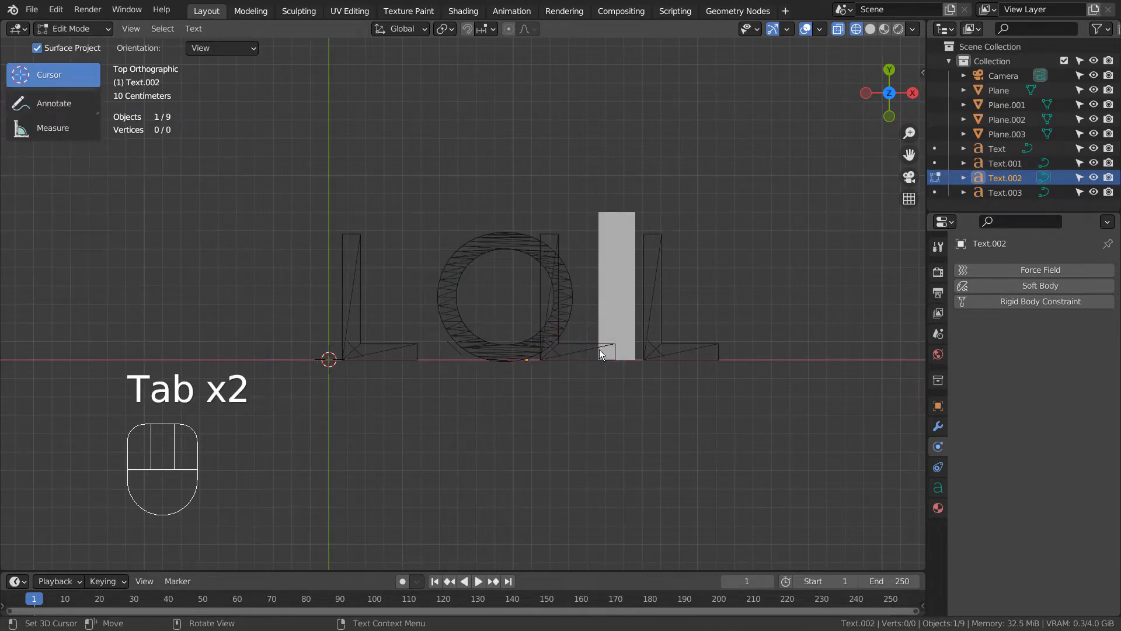
{"action": "key", "text": "BackSpace"}
{"action": "type", "text": "G"}
{"action": "key", "text": "Tab"}
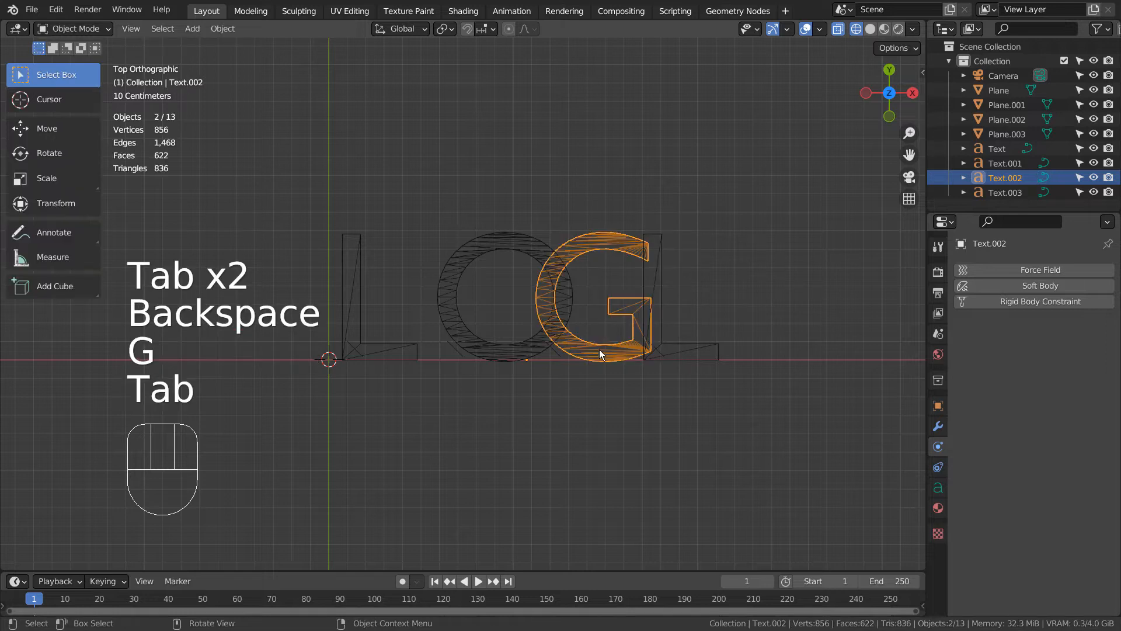
Change the fourth letter in the row to O
{"action": "left_click", "coordinate": [688, 345]}
{"action": "key", "text": "Tab"}
{"action": "key", "text": "BackSpace"}
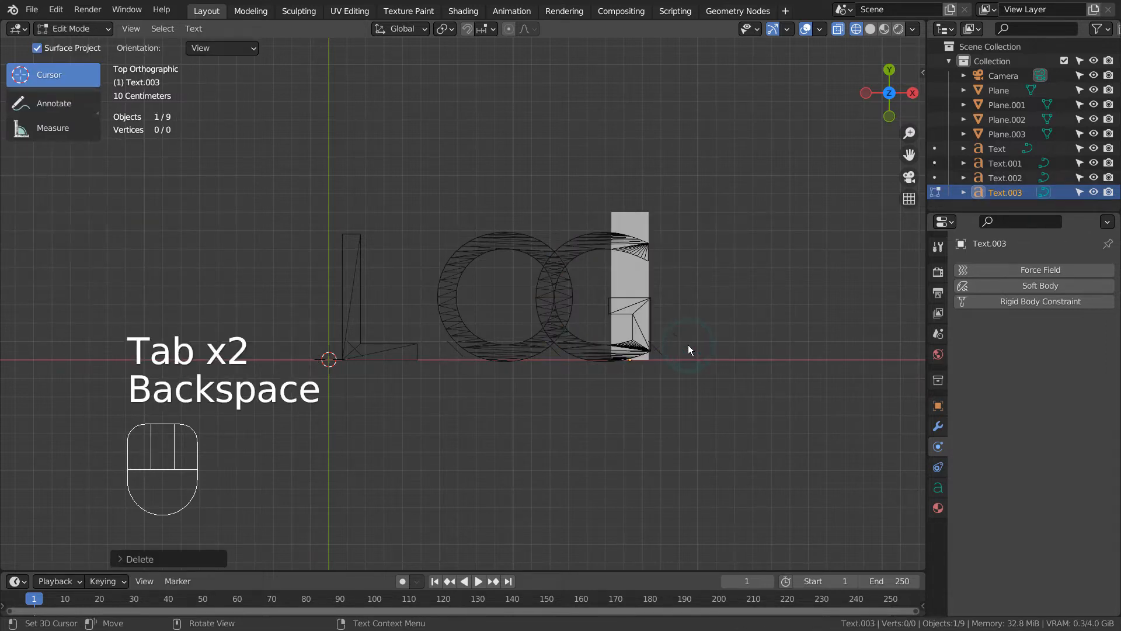
{"action": "type", "text": "O"}
{"action": "key", "text": "Tab"}
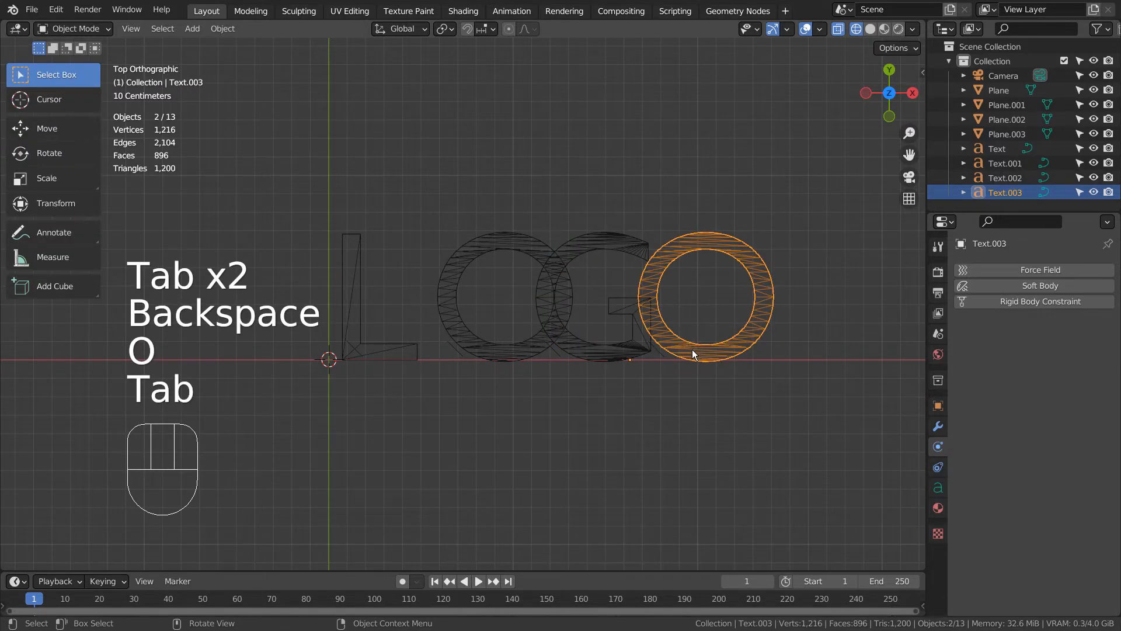
Move the G and the last O together with the last plane about 0.34 m along X, clear of the first O
{"action": "left_click_drag", "start_coordinate": [493, 185], "coordinate": [758, 412]}
{"action": "left_click", "coordinate": [646, 190]}
{"action": "left_click_drag", "start_coordinate": [578, 165], "coordinate": [761, 418]}
{"action": "key", "text": "g"}
{"action": "key", "text": "x"}
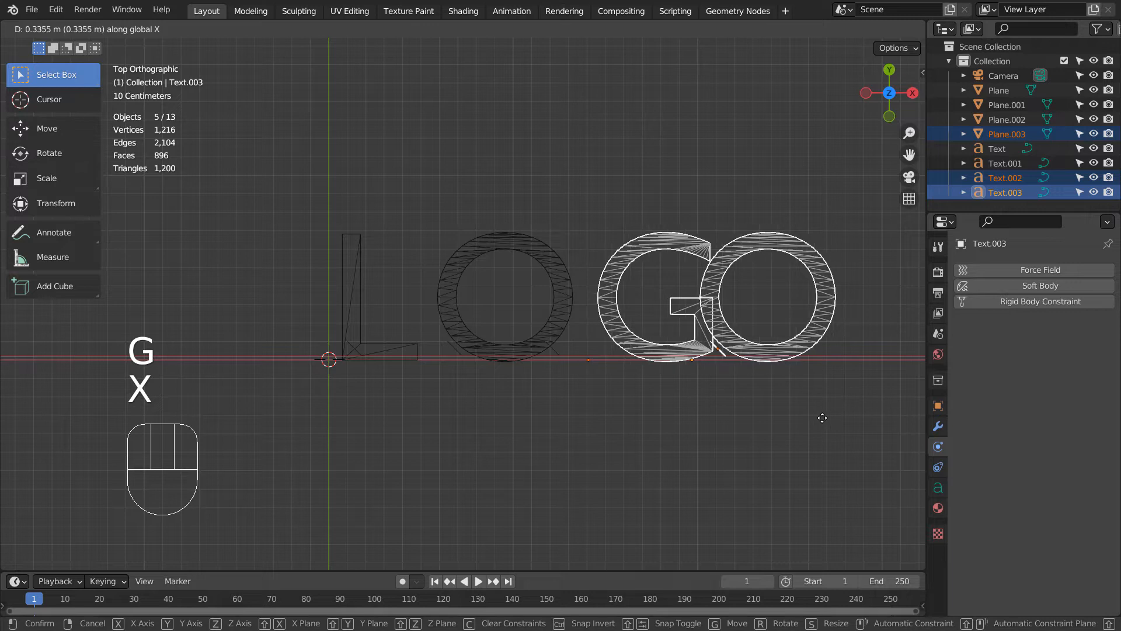
{"action": "left_click", "coordinate": [821, 420]}
Move only the last O farther along the X axis so it no longer overlaps the G
{"action": "left_click", "coordinate": [819, 425]}
{"action": "left_click_drag", "start_coordinate": [766, 170], "coordinate": [841, 426]}
{"action": "key", "text": "g"}
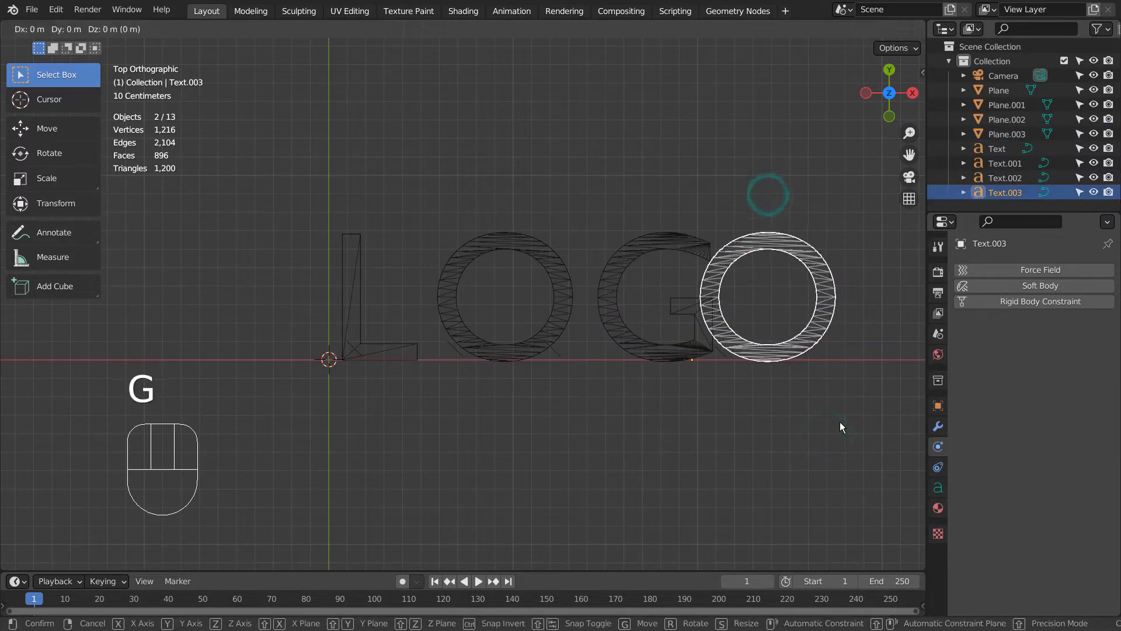
{"action": "key", "text": "x"}
{"action": "left_click", "coordinate": [879, 427]}
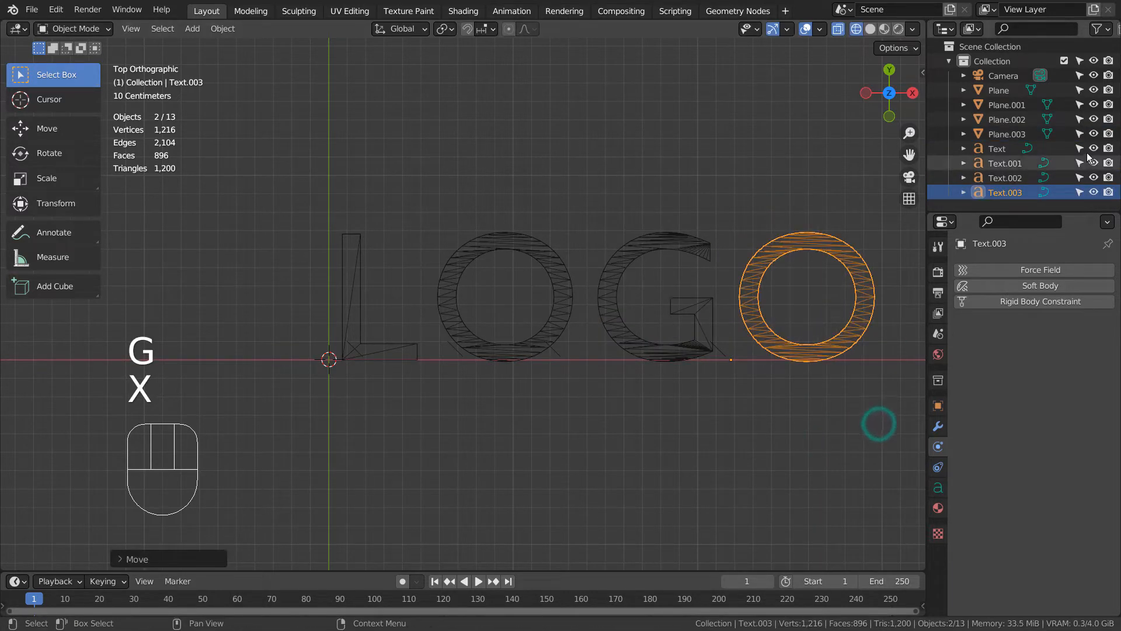
Move the second plane about 0.12 m along X so it sits inside the first O's lower-left stroke
{"action": "left_click", "coordinate": [1016, 105]}
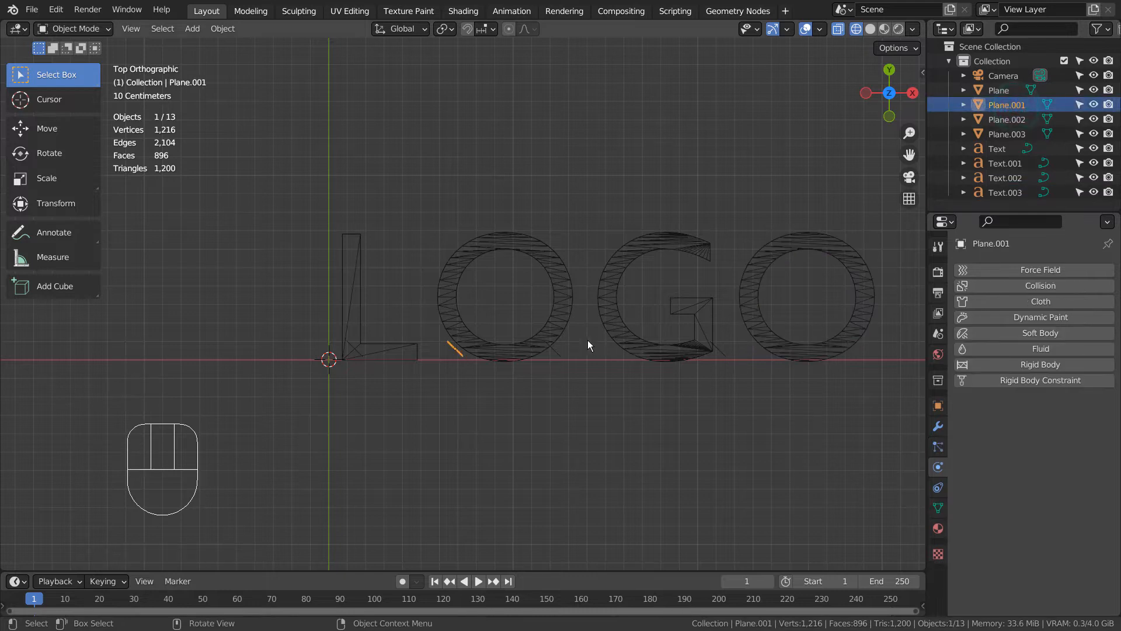
{"action": "key", "text": "g"}
{"action": "key", "text": "x"}
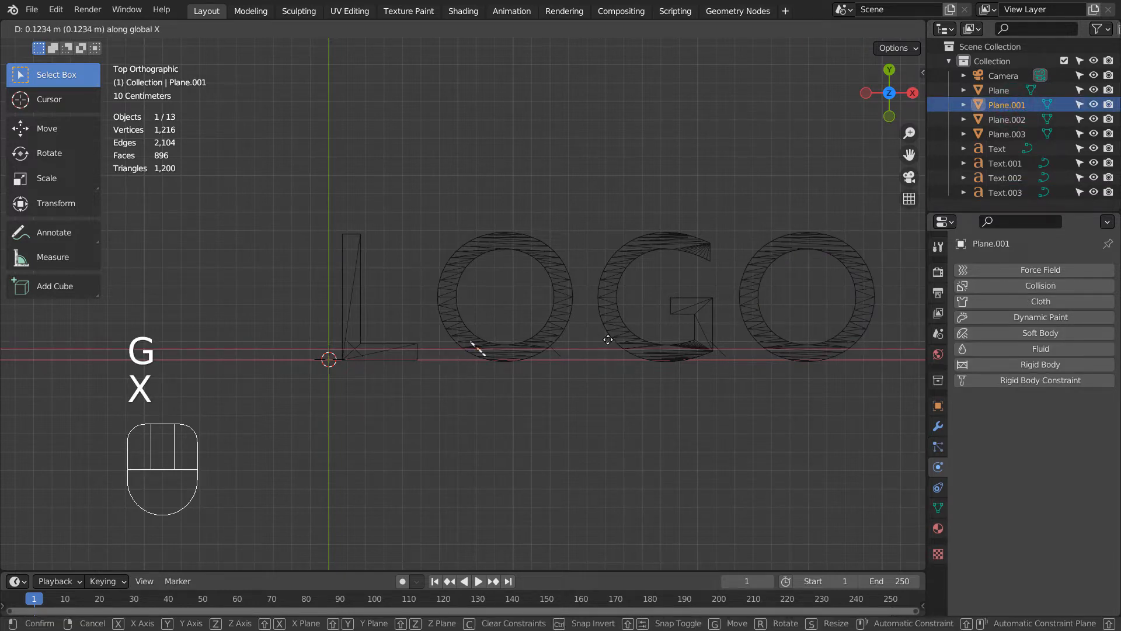
{"action": "left_click", "coordinate": [607, 339]}
Move the third plane along X so it sits inside the lower-left stroke of the G
{"action": "left_click", "coordinate": [558, 352]}
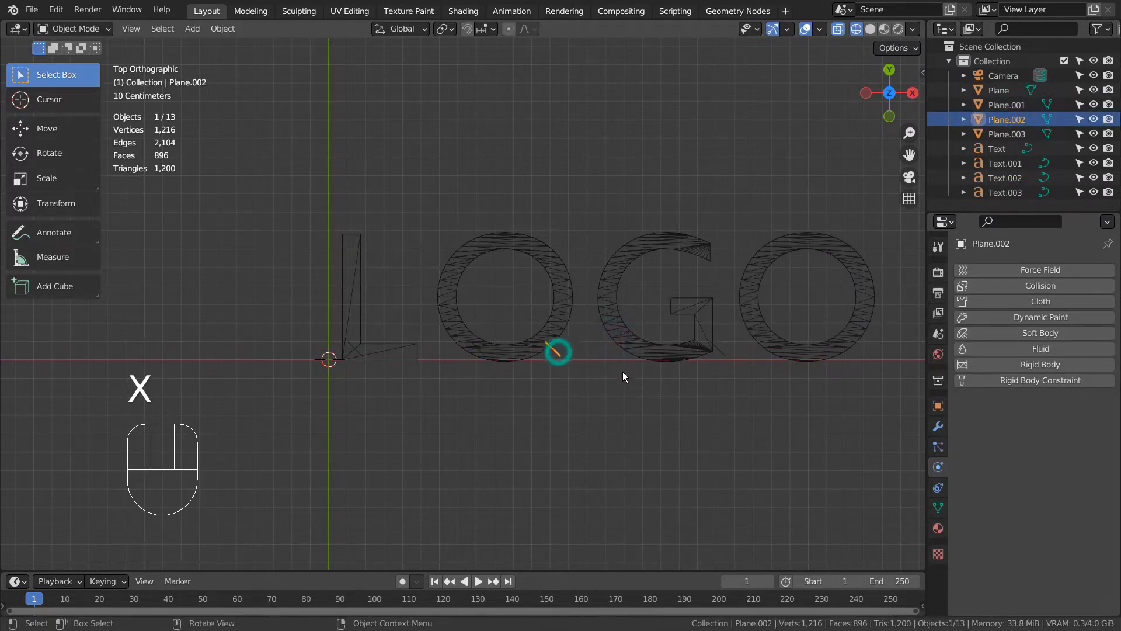
{"action": "key", "text": "g"}
{"action": "key", "text": "x"}
{"action": "left_click", "coordinate": [710, 369]}
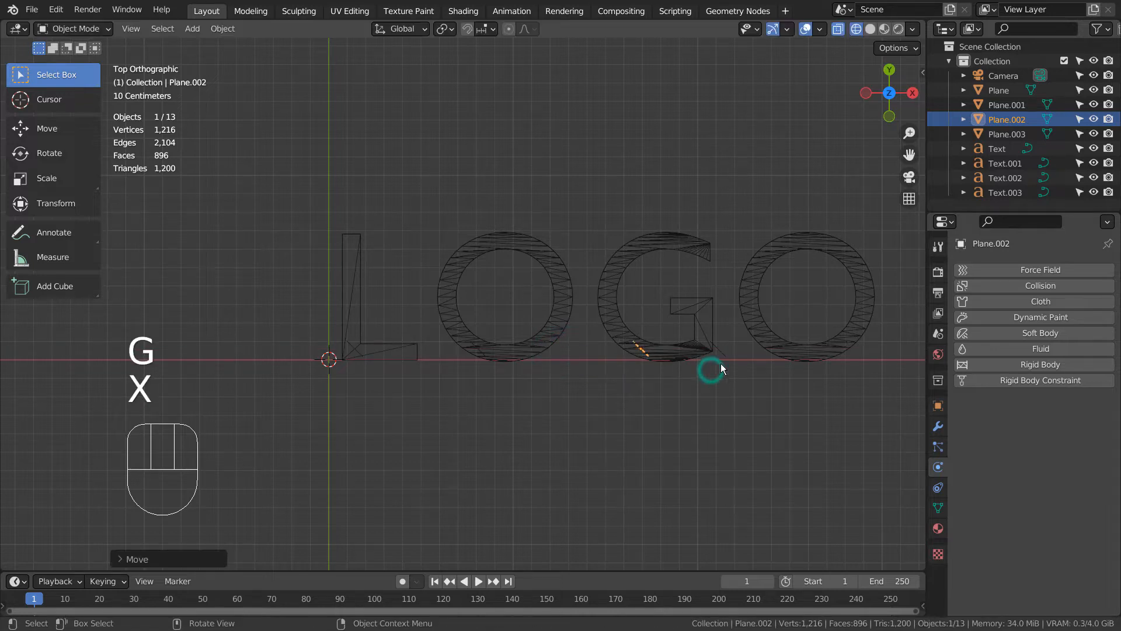
Move the last plane along X so it sits inside the lower-left stroke of the last O, and deselect it
{"action": "left_click", "coordinate": [726, 350]}
{"action": "key", "text": "g"}
{"action": "key", "text": "x"}
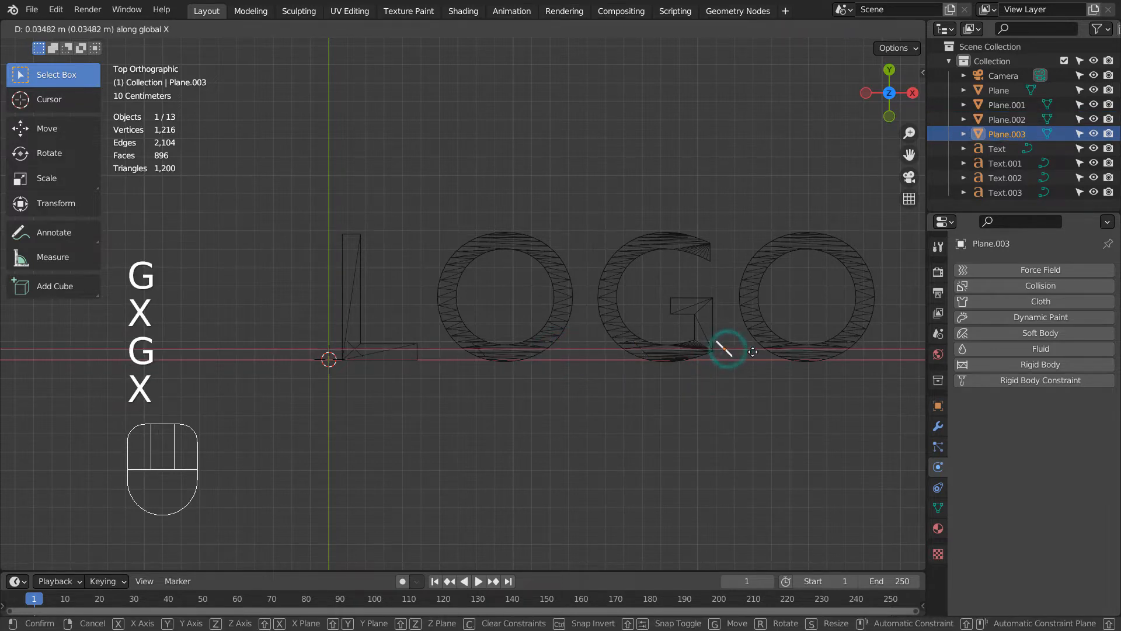
{"action": "left_click", "coordinate": [794, 351]}
{"action": "left_click", "coordinate": [730, 488]}
Convert the L and the first O from text objects to meshes
{"action": "middle_click_drag", "start_coordinate": [621, 471], "coordinate": [681, 368]}
{"action": "left_click", "coordinate": [450, 331]}
{"action": "right_click", "coordinate": [449, 331]}
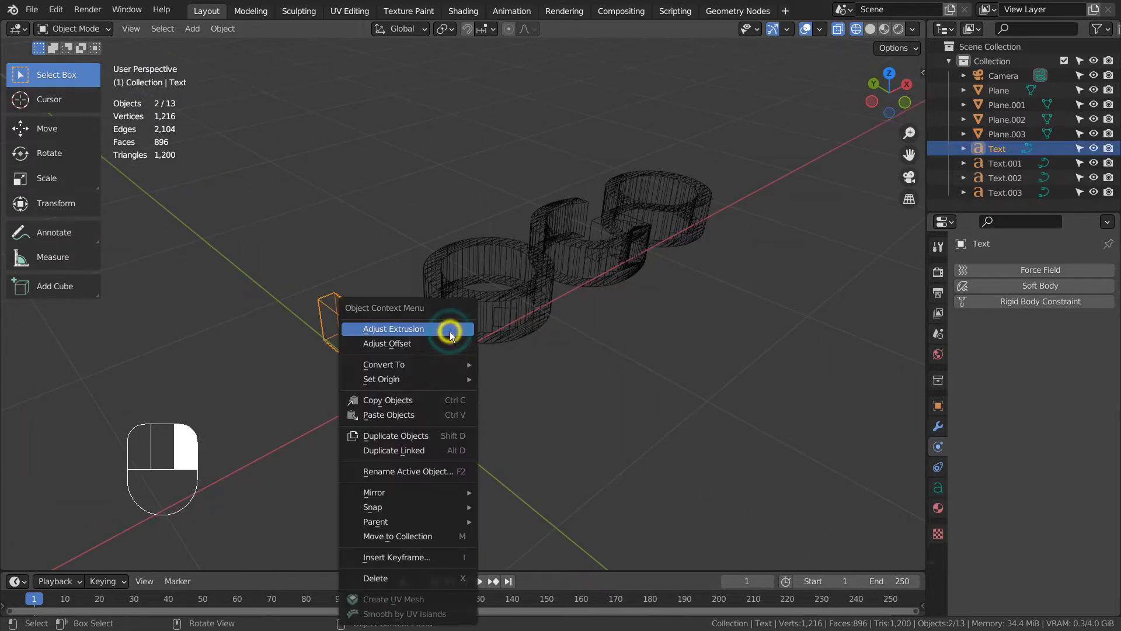
{"action": "mouse_move", "coordinate": [458, 364]}
{"action": "left_click", "coordinate": [530, 379]}
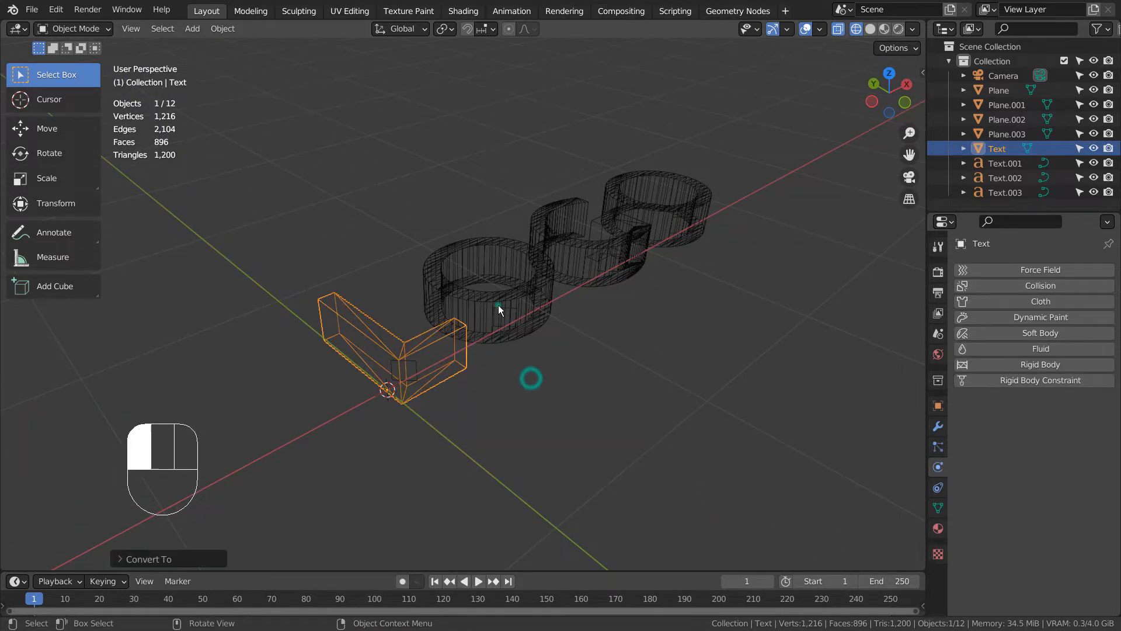
{"action": "left_click", "coordinate": [499, 304]}
{"action": "right_click", "coordinate": [498, 305]}
{"action": "mouse_move", "coordinate": [497, 305]}
{"action": "left_click", "coordinate": [568, 321]}
Convert the G and the last O from text objects to meshes
{"action": "left_click", "coordinate": [611, 248]}
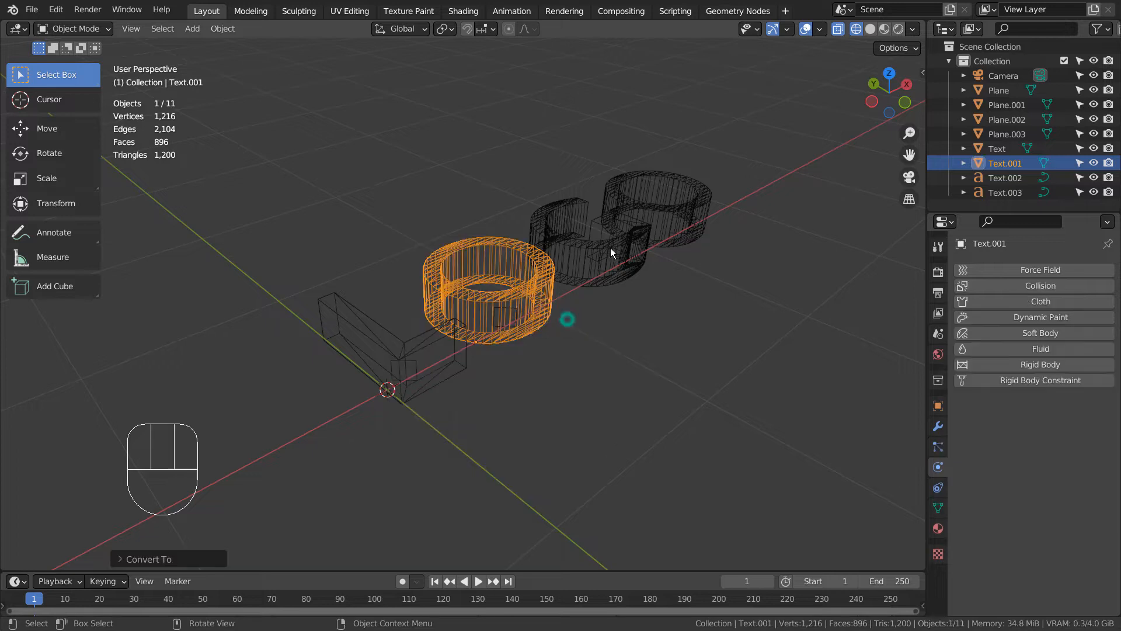
{"action": "right_click", "coordinate": [614, 244]}
{"action": "mouse_move", "coordinate": [614, 247]}
{"action": "left_click", "coordinate": [687, 257]}
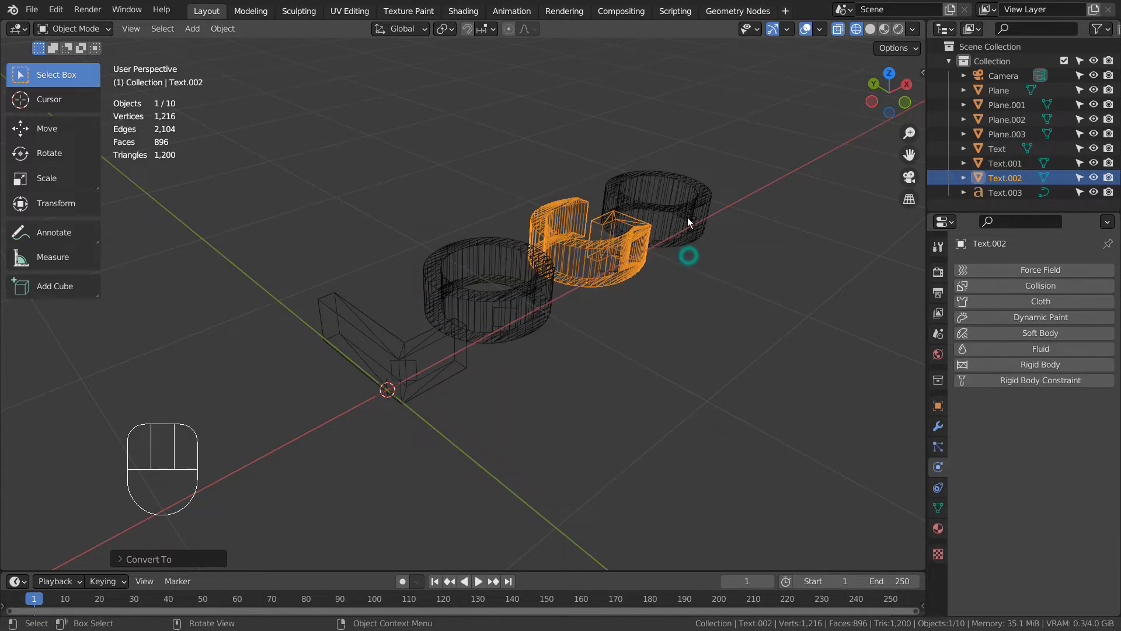
{"action": "left_click", "coordinate": [686, 223]}
{"action": "right_click", "coordinate": [686, 222]}
{"action": "mouse_move", "coordinate": [687, 220]}
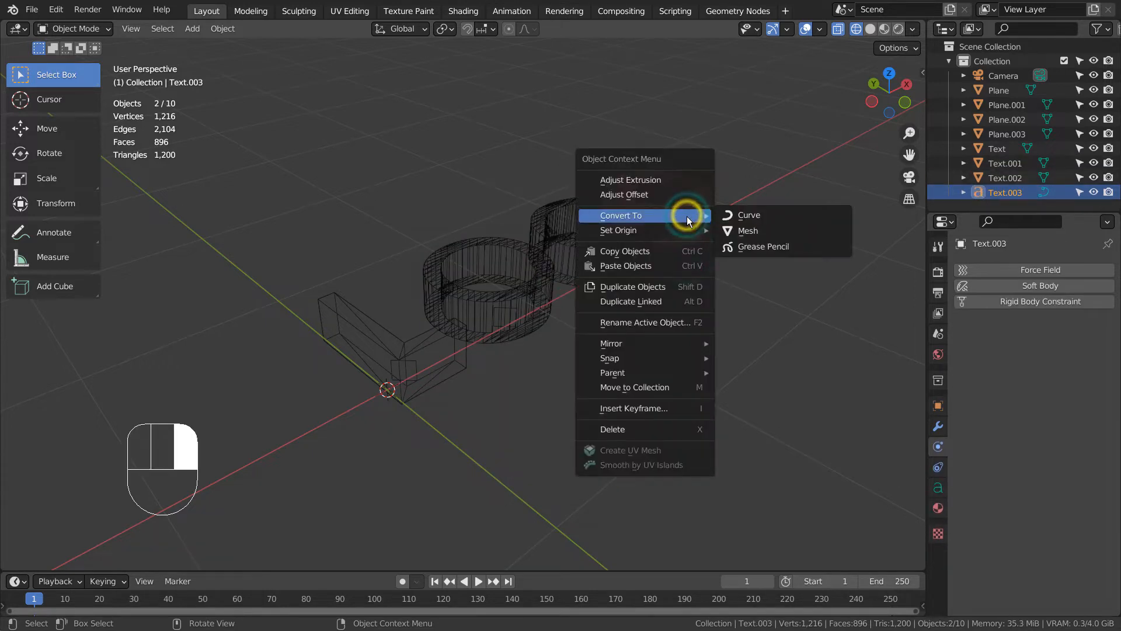
{"action": "left_click", "coordinate": [746, 230]}
Enable Collision physics on all four letter meshes, from the last O back to the L
{"action": "left_click", "coordinate": [1030, 286]}
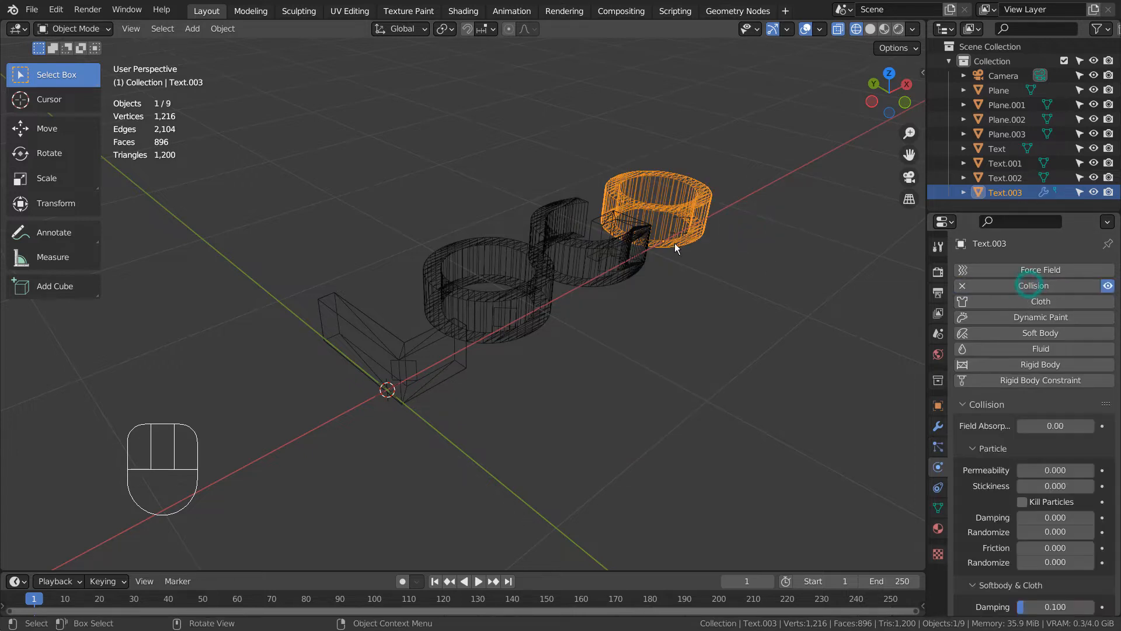
{"action": "left_click", "coordinate": [626, 253]}
{"action": "left_click", "coordinate": [1052, 283]}
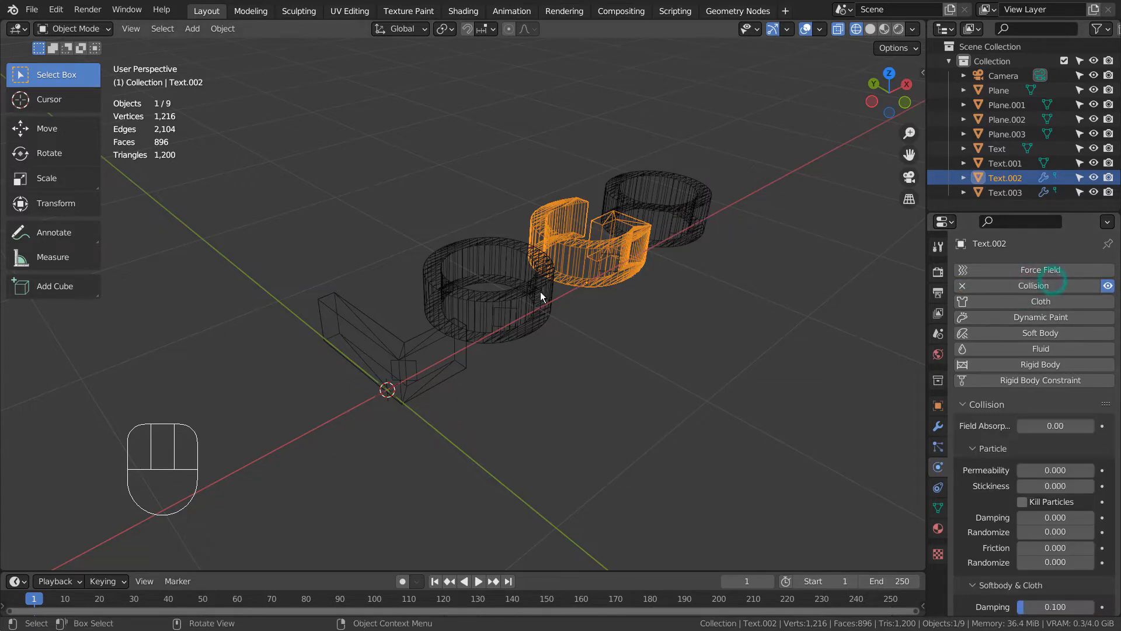
{"action": "left_click", "coordinate": [540, 291]}
{"action": "left_click", "coordinate": [1042, 286]}
{"action": "left_click", "coordinate": [409, 359]}
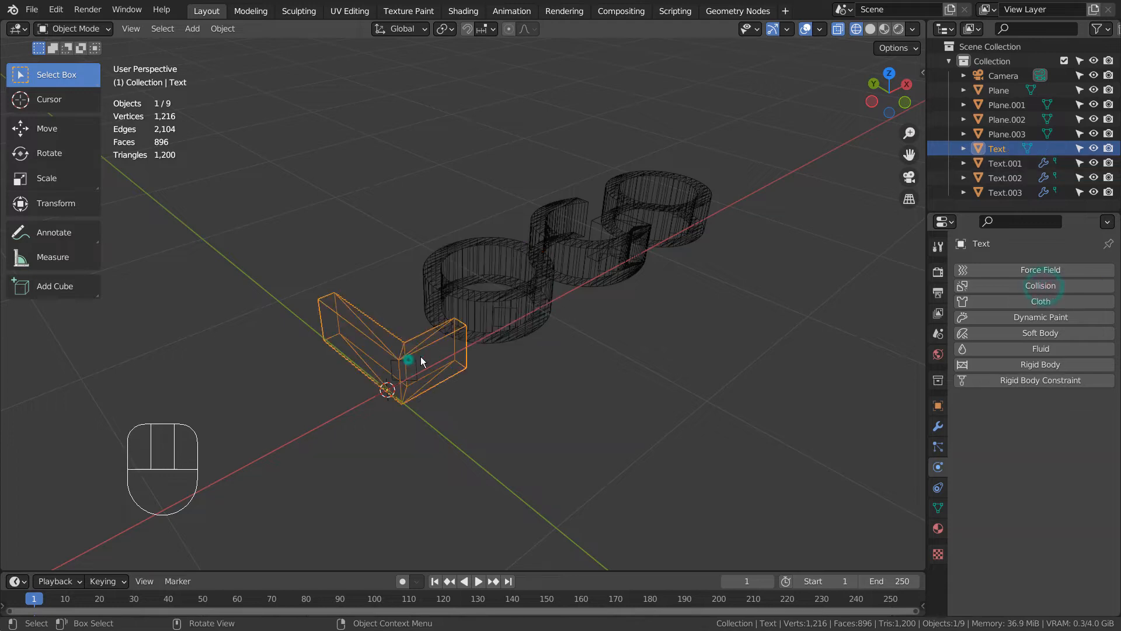
{"action": "left_click", "coordinate": [1016, 289]}
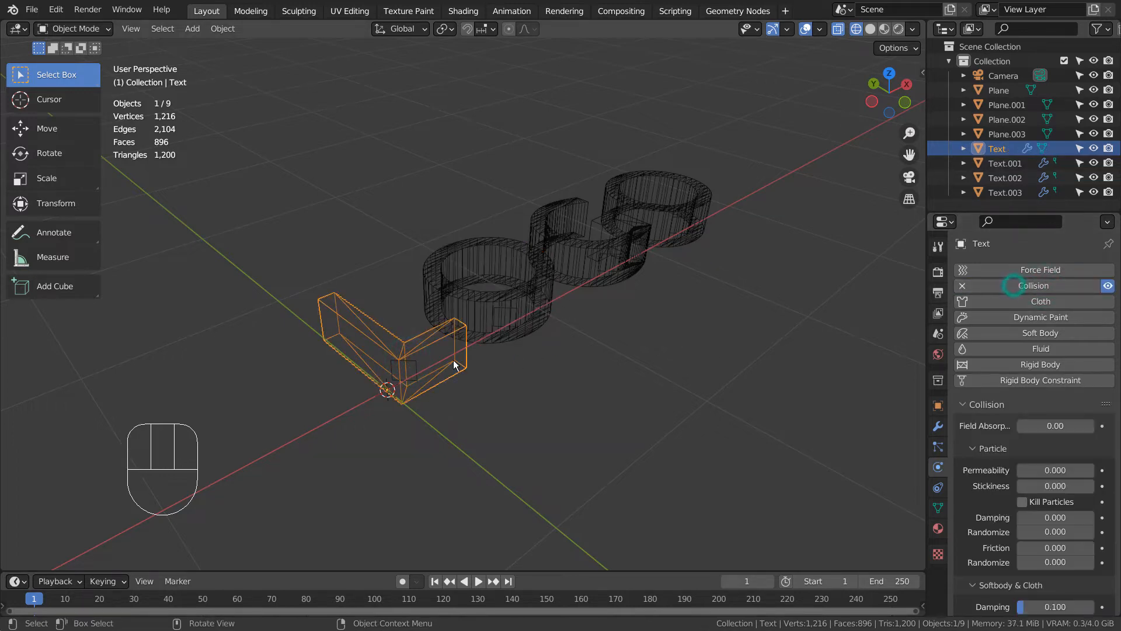
Add an emitter particle system to the plane inside the L and play the animation
{"action": "left_click", "coordinate": [421, 370]}
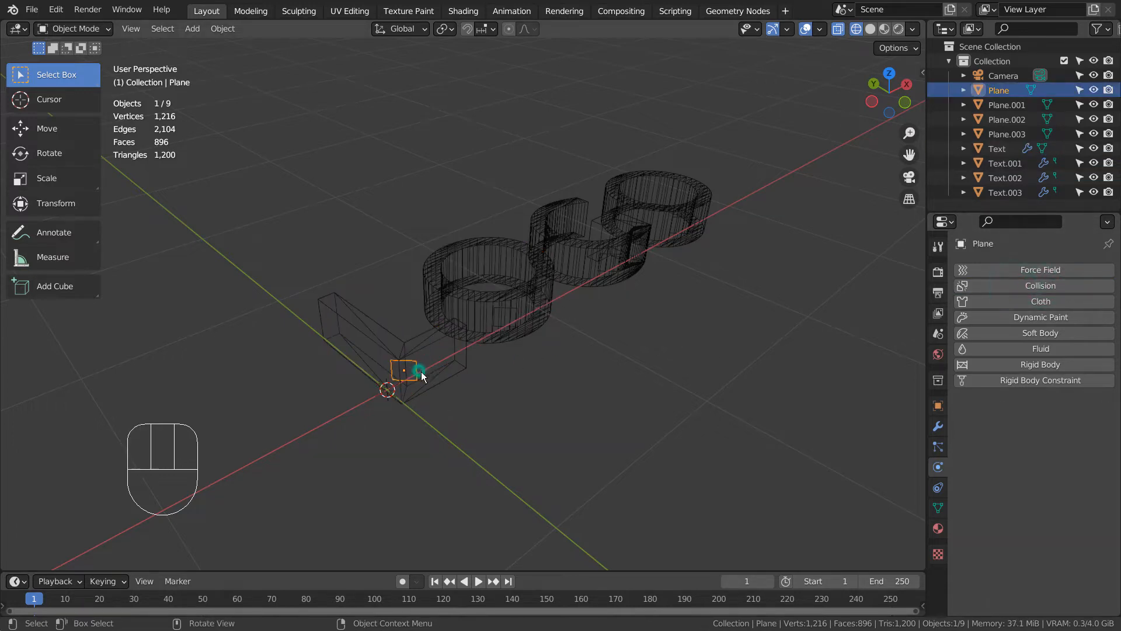
{"action": "left_click", "coordinate": [938, 446]}
{"action": "left_click", "coordinate": [1108, 270]}
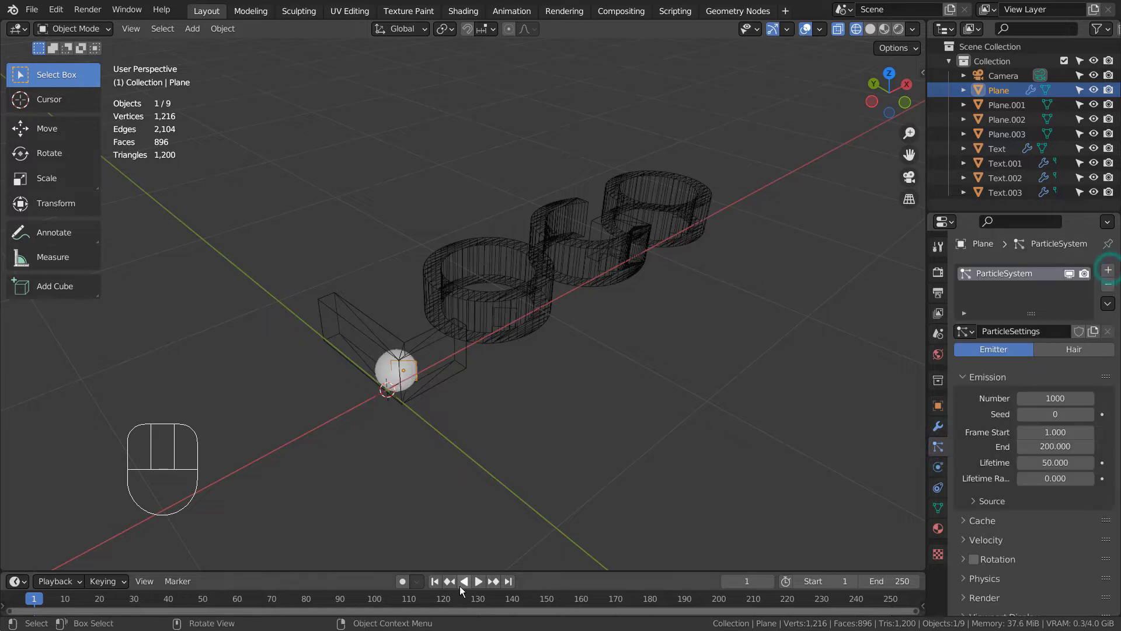
{"action": "left_click", "coordinate": [479, 581]}
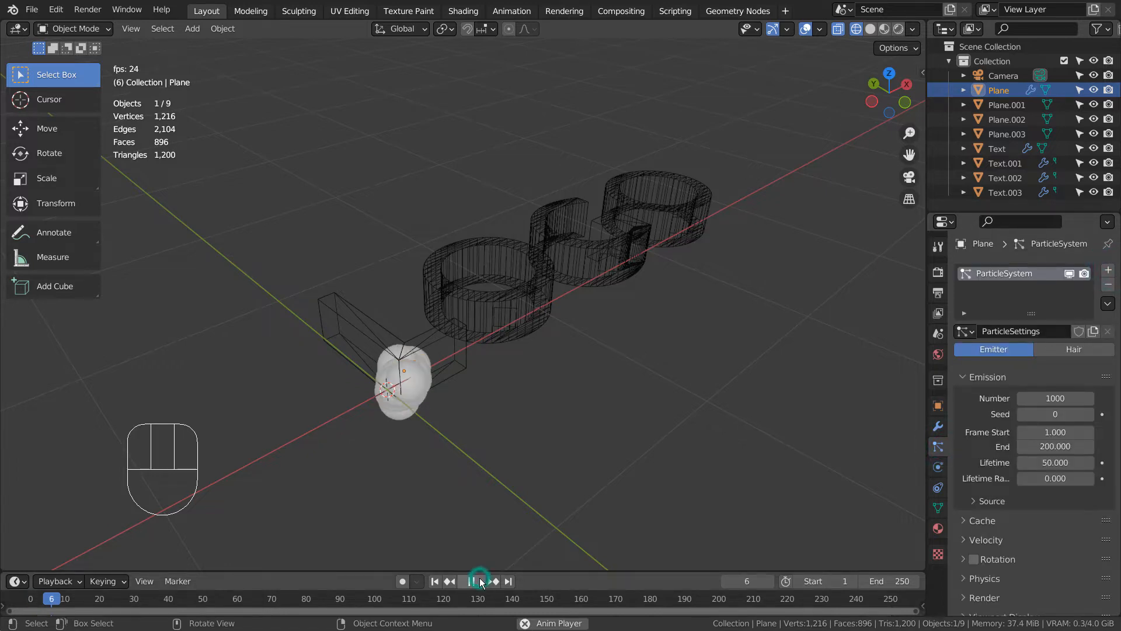
{"action": "middle_click_drag", "start_coordinate": [651, 383], "coordinate": [646, 411]}
Add an emitter particle system to the plane inside the first O
{"action": "left_click", "coordinate": [539, 314]}
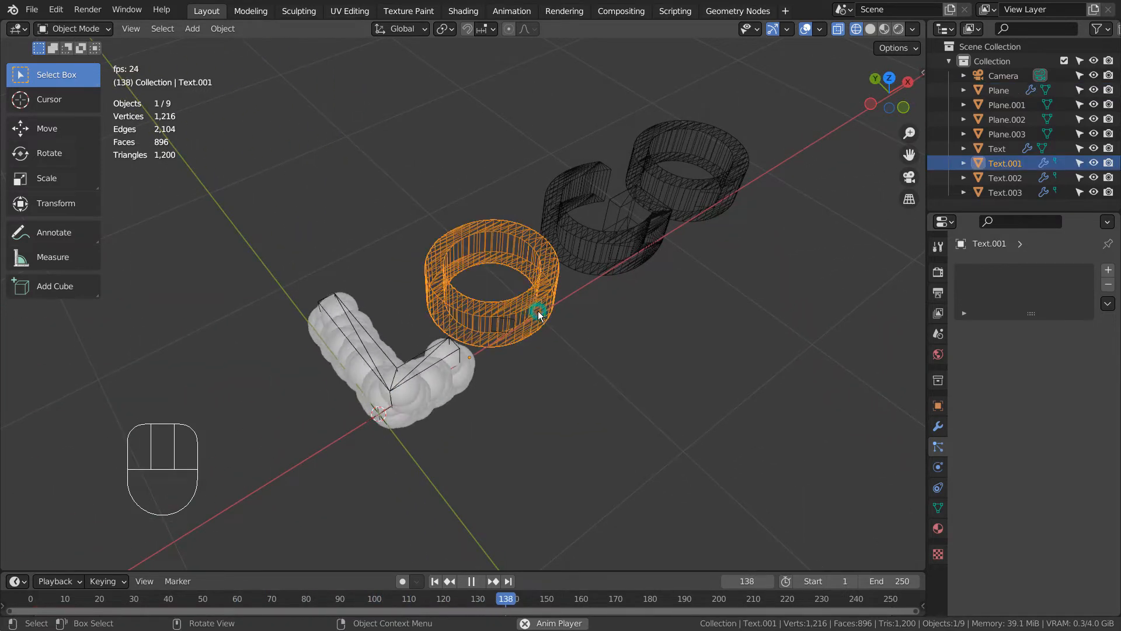
{"action": "left_click", "coordinate": [503, 325]}
{"action": "left_click", "coordinate": [1108, 270]}
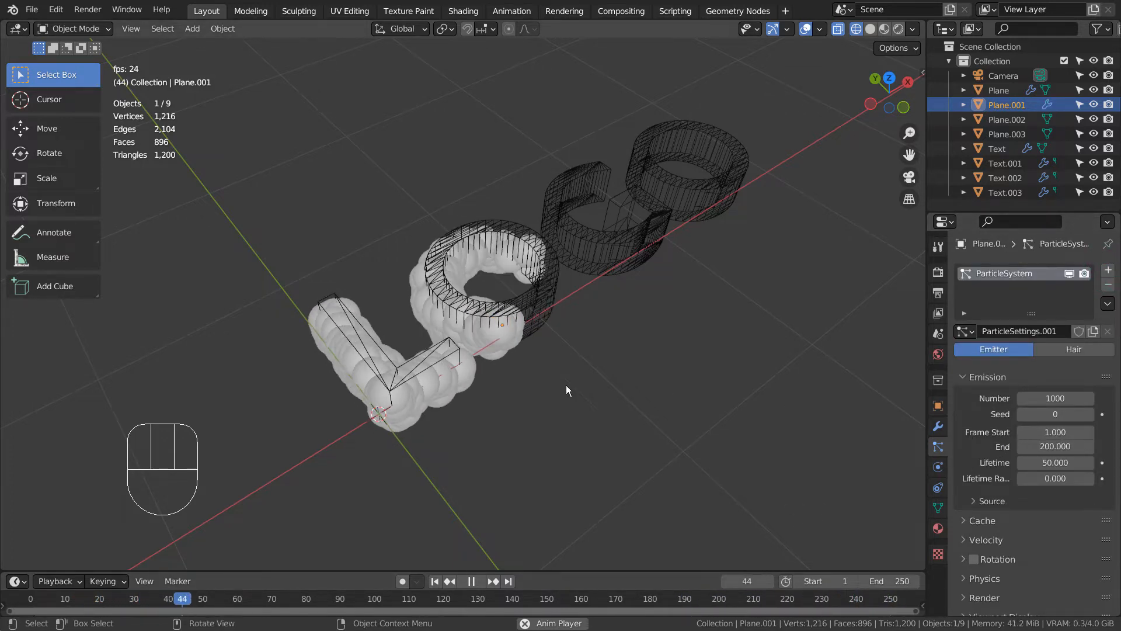
Set the emission end frame and particle lifetime to 250 for the plane inside the L
{"action": "left_click", "coordinate": [1011, 91]}
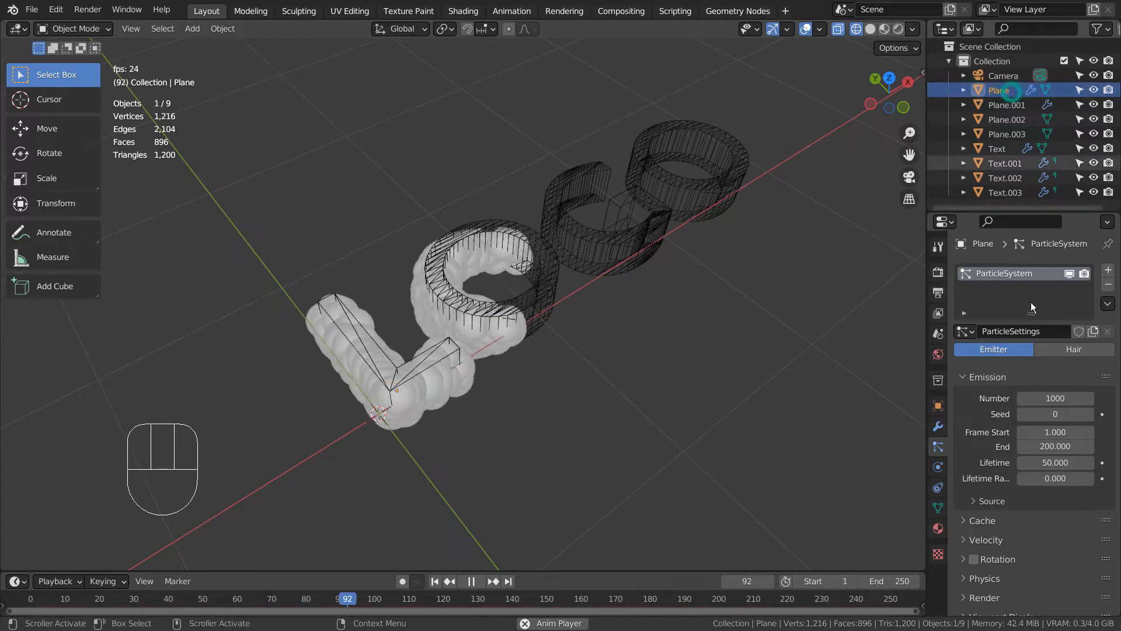
{"action": "left_click_drag", "start_coordinate": [1055, 446], "coordinate": [1055, 462]}
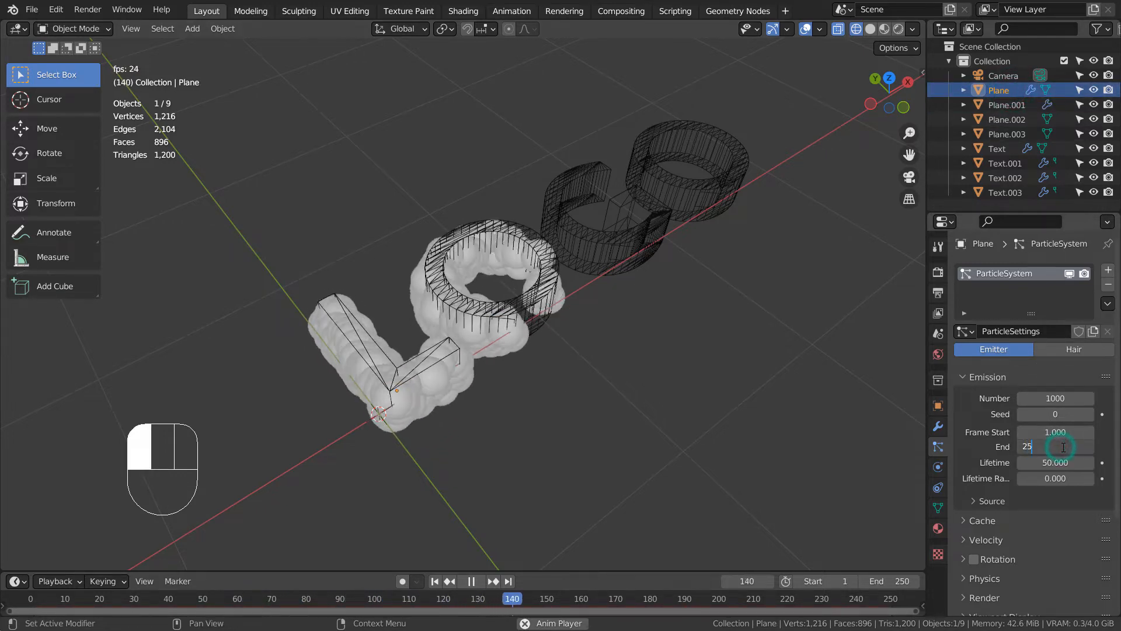
{"action": "type", "text": "250"}
{"action": "key", "text": "Return"}
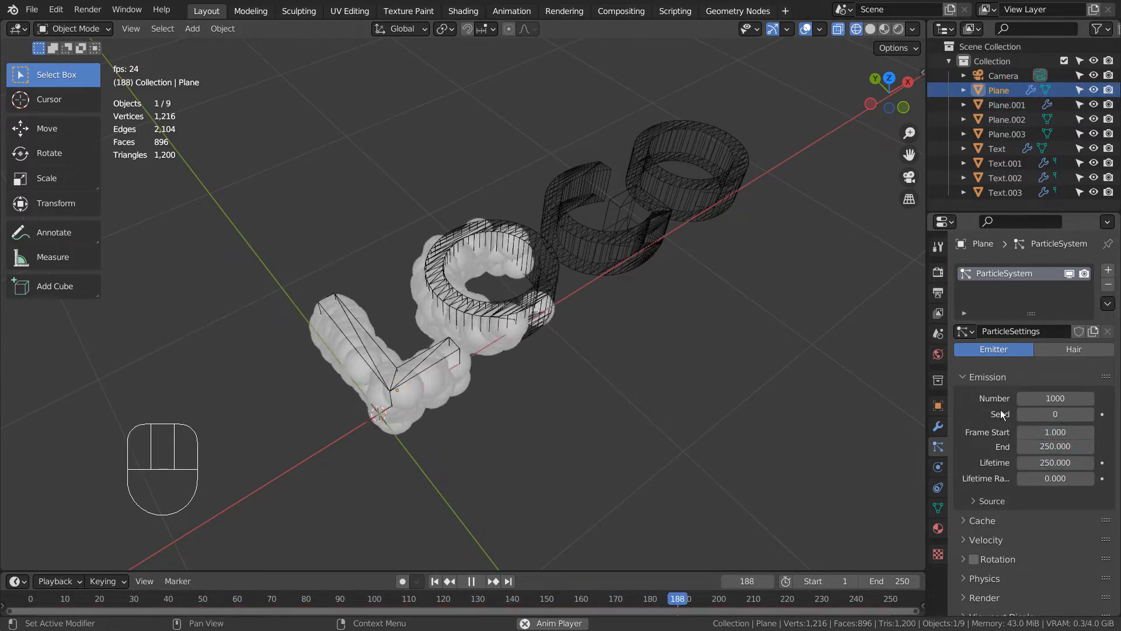
Set the emission end frame and particle lifetime to 250 for the plane inside the first O
{"action": "left_click", "coordinate": [996, 103]}
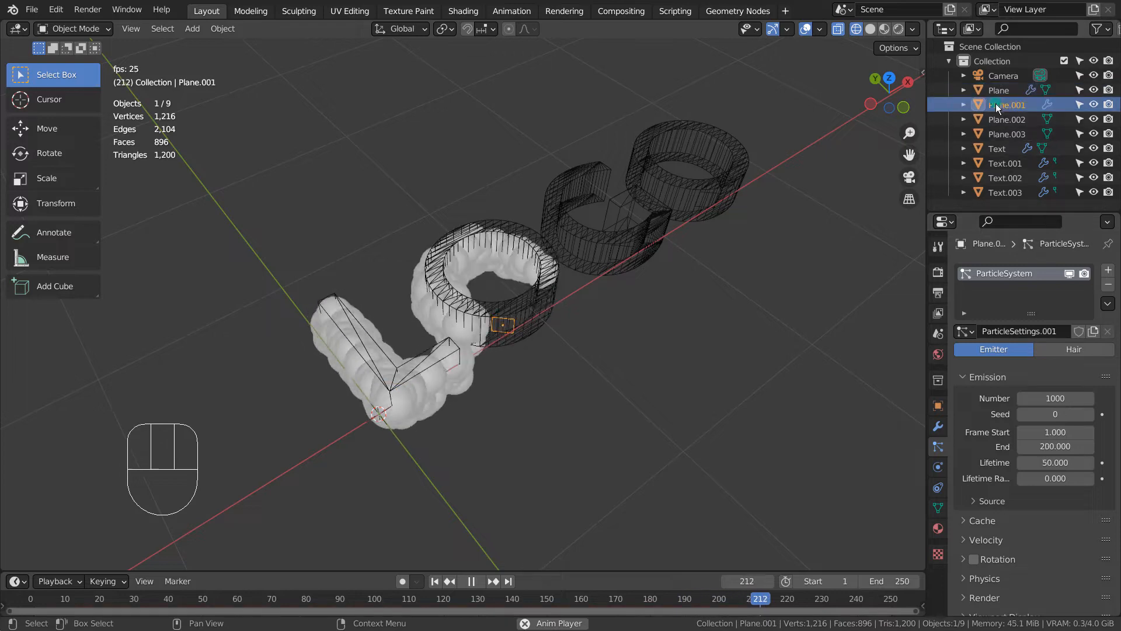
{"action": "left_click", "coordinate": [1051, 446]}
{"action": "type", "text": "250"}
{"action": "key", "text": "Return"}
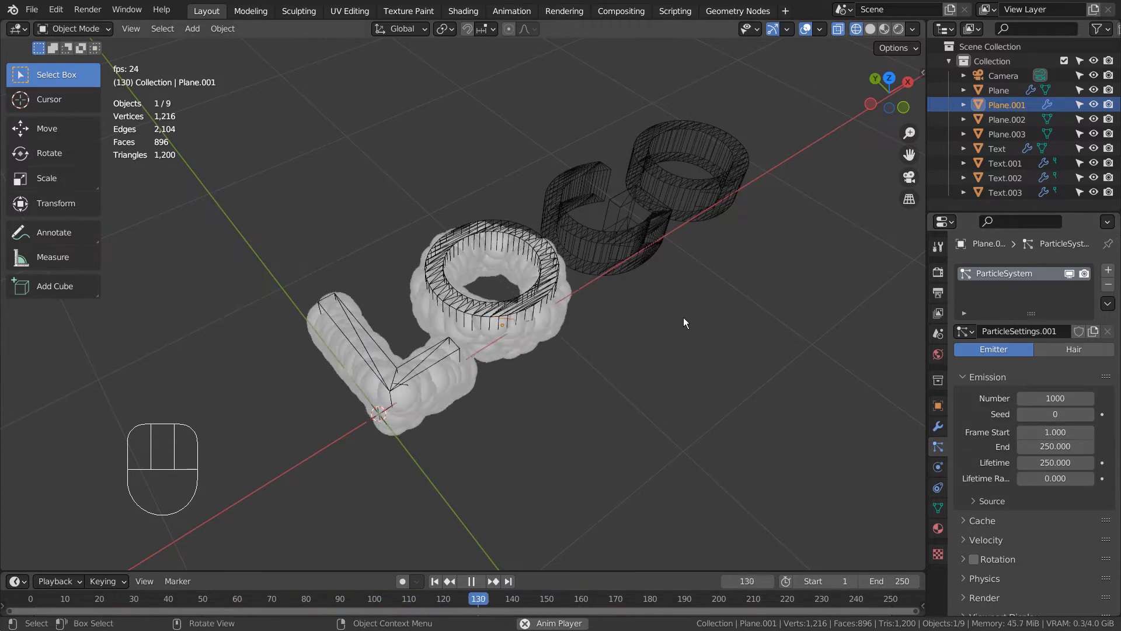
Add a particle system to the plane inside the G, with emission end frame 250 and lifetime 250
{"action": "left_click", "coordinate": [613, 247]}
{"action": "left_click", "coordinate": [613, 247]}
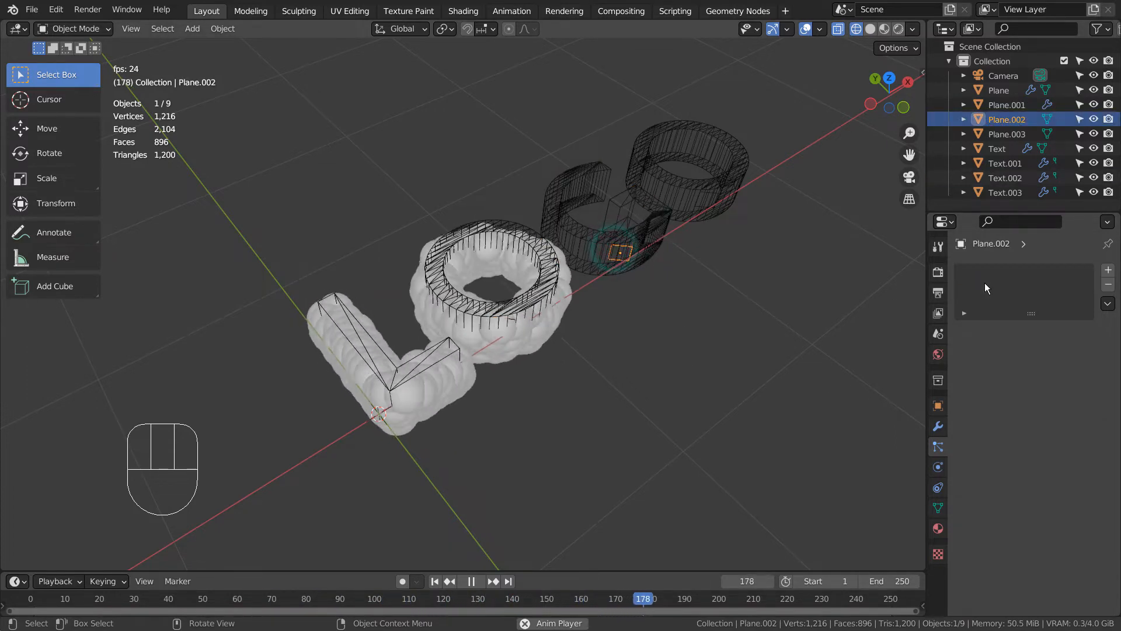
{"action": "left_click", "coordinate": [1108, 269]}
{"action": "left_click", "coordinate": [1055, 447]}
{"action": "type", "text": "250"}
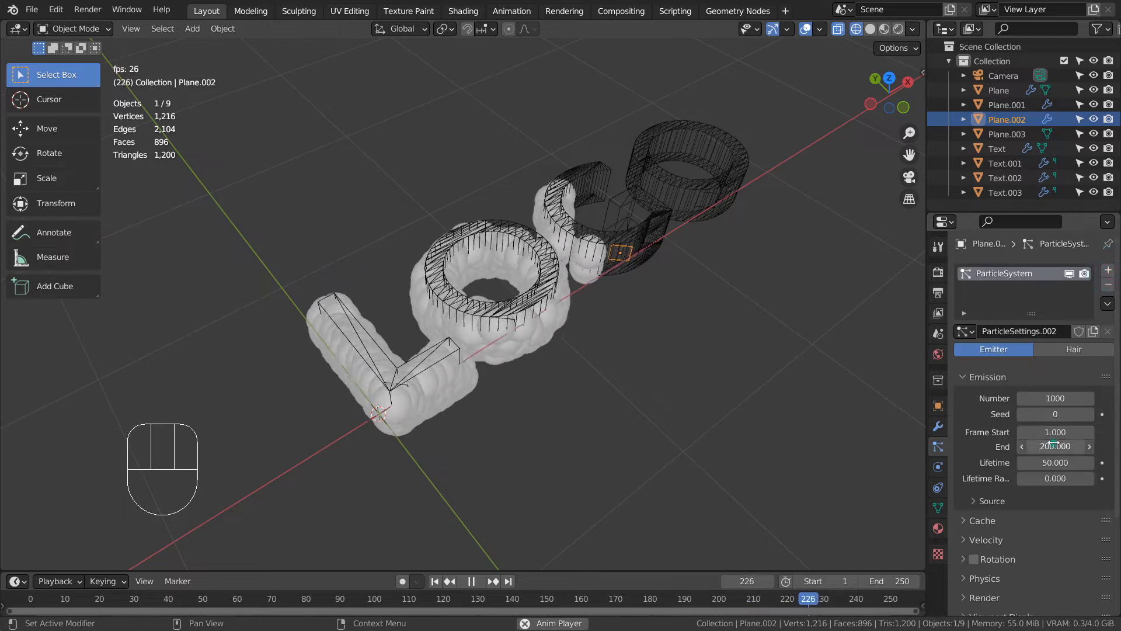
{"action": "left_click", "coordinate": [1054, 462]}
{"action": "type", "text": "250"}
{"action": "key", "text": "Return"}
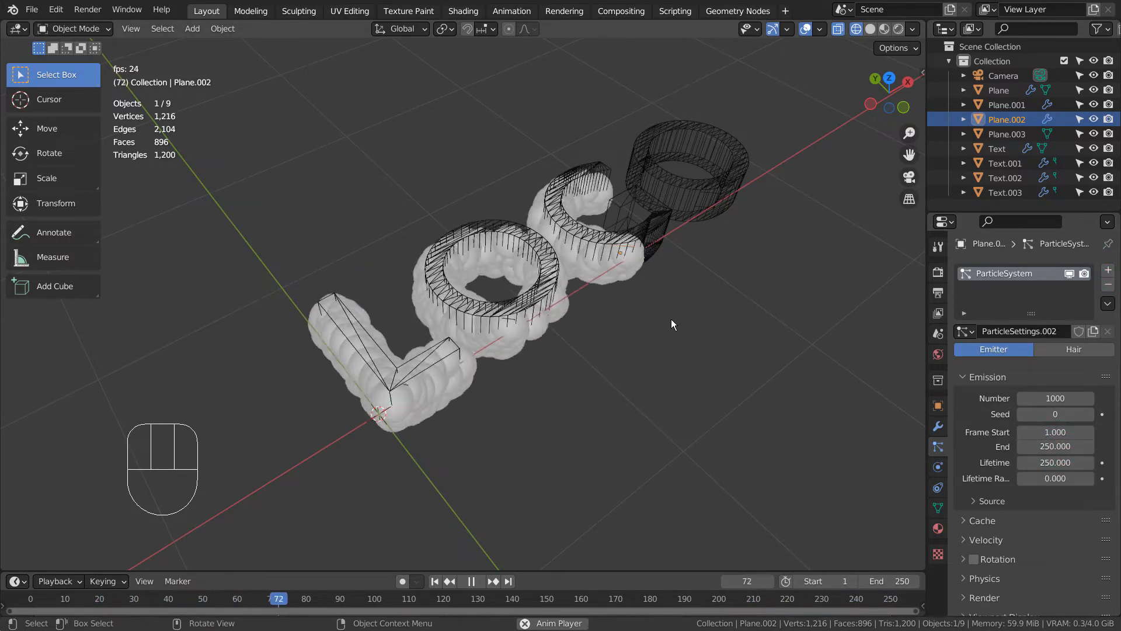
Add a particle system to the plane inside the last O, with emission end frame 250 and lifetime 250
{"action": "key", "text": "shift"}
{"action": "middle_click_drag", "start_coordinate": [769, 373], "coordinate": [458, 474], "text": "shift"}
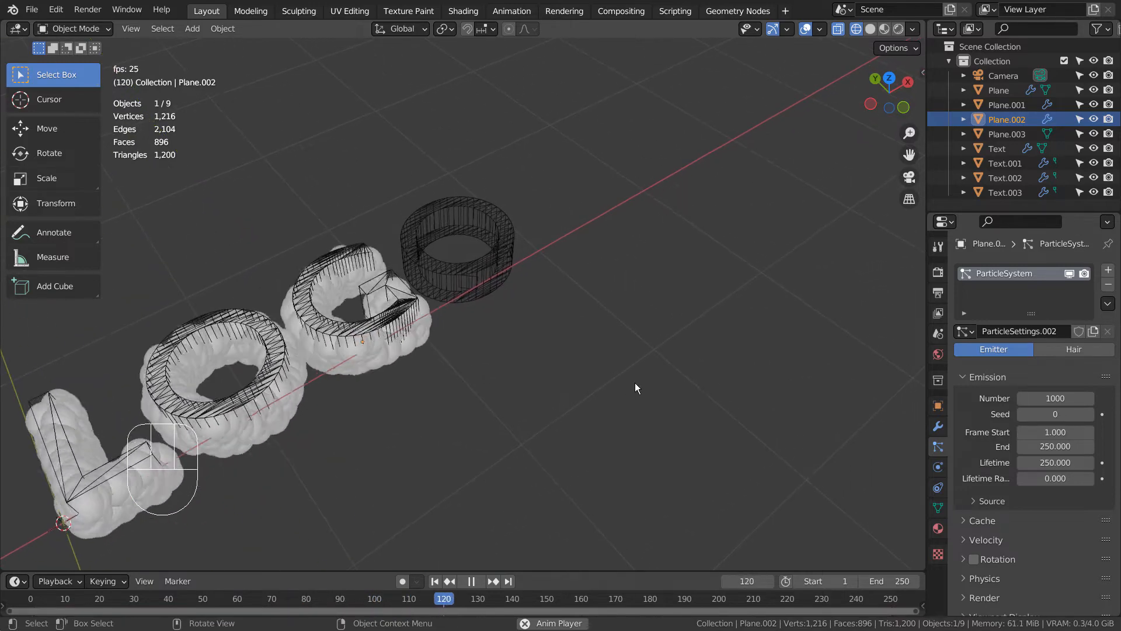
{"action": "middle_click_drag", "start_coordinate": [635, 383], "coordinate": [622, 405]}
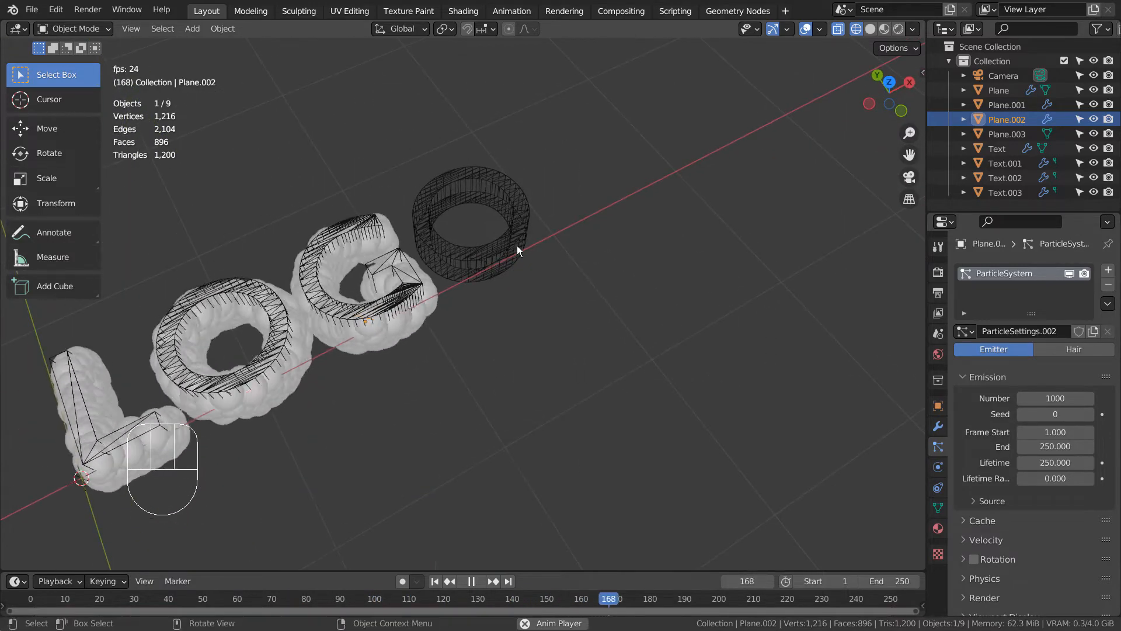
{"action": "left_click", "coordinate": [478, 265]}
{"action": "left_click", "coordinate": [478, 265]}
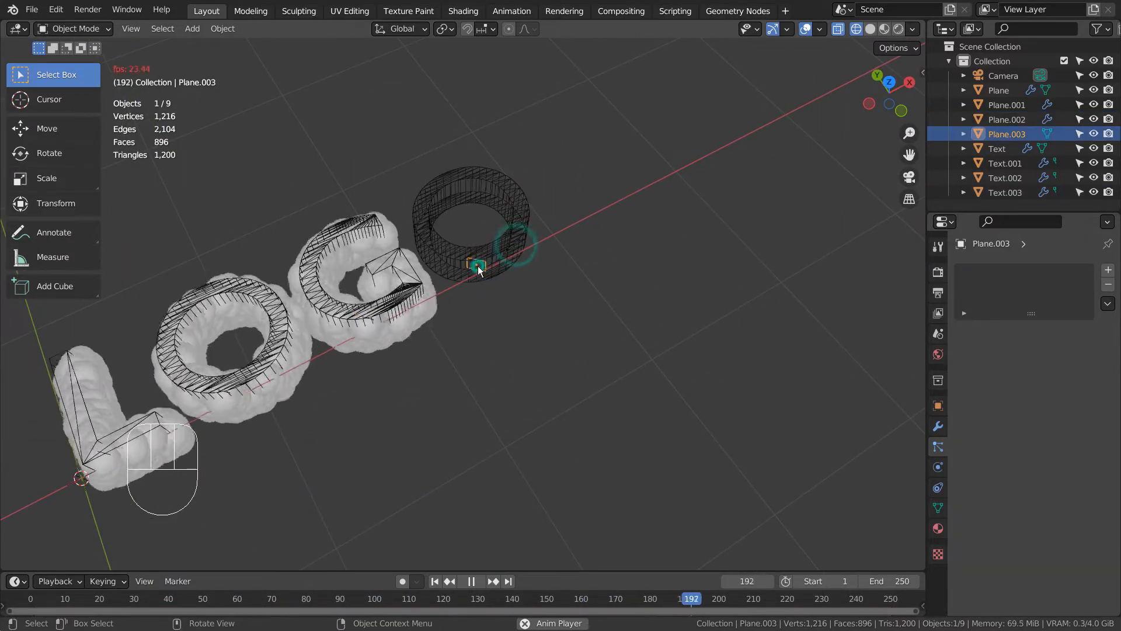
{"action": "left_click", "coordinate": [1108, 270]}
{"action": "left_click", "coordinate": [1051, 446]}
{"action": "type", "text": "25"}
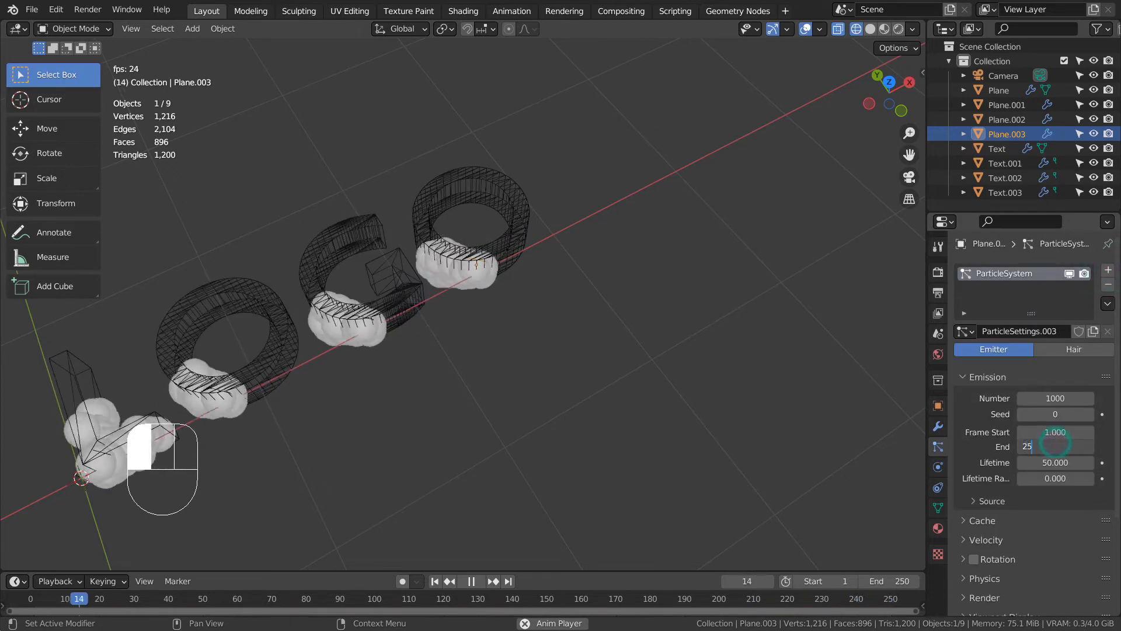
{"action": "type", "text": "0"}
{"action": "key", "text": "Tab"}
{"action": "type", "text": "250"}
{"action": "key", "text": "Return"}
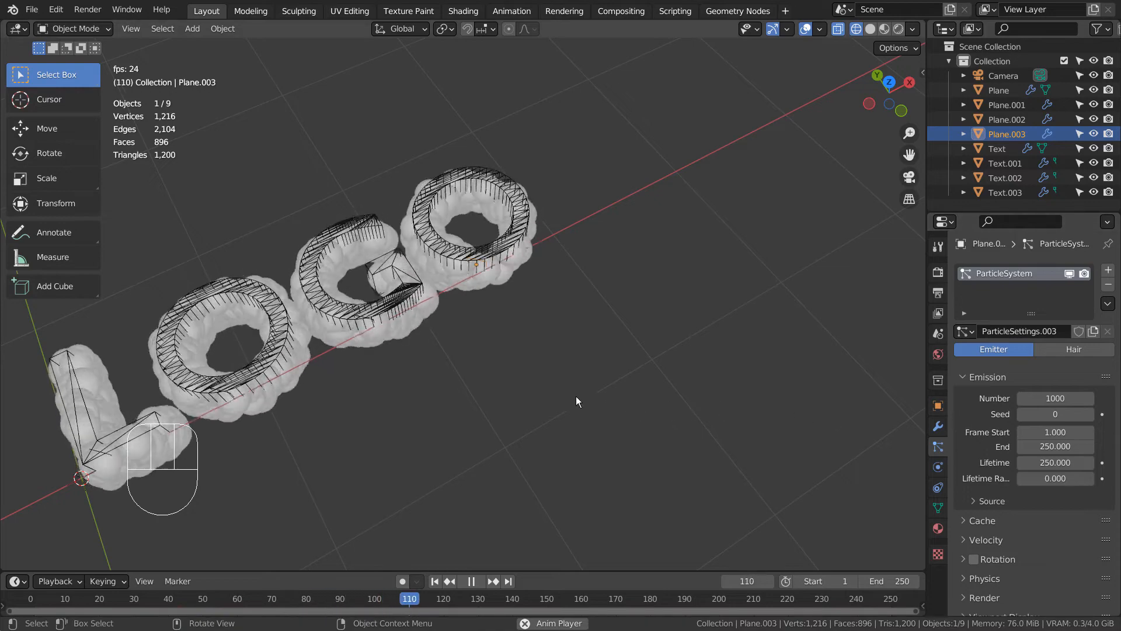
Deselect everything and hide the four letter meshes, Text through Text.003, in the viewport
{"action": "middle_click_drag", "start_coordinate": [601, 353], "coordinate": [706, 392], "text": "shift"}
{"action": "left_click", "coordinate": [699, 386]}
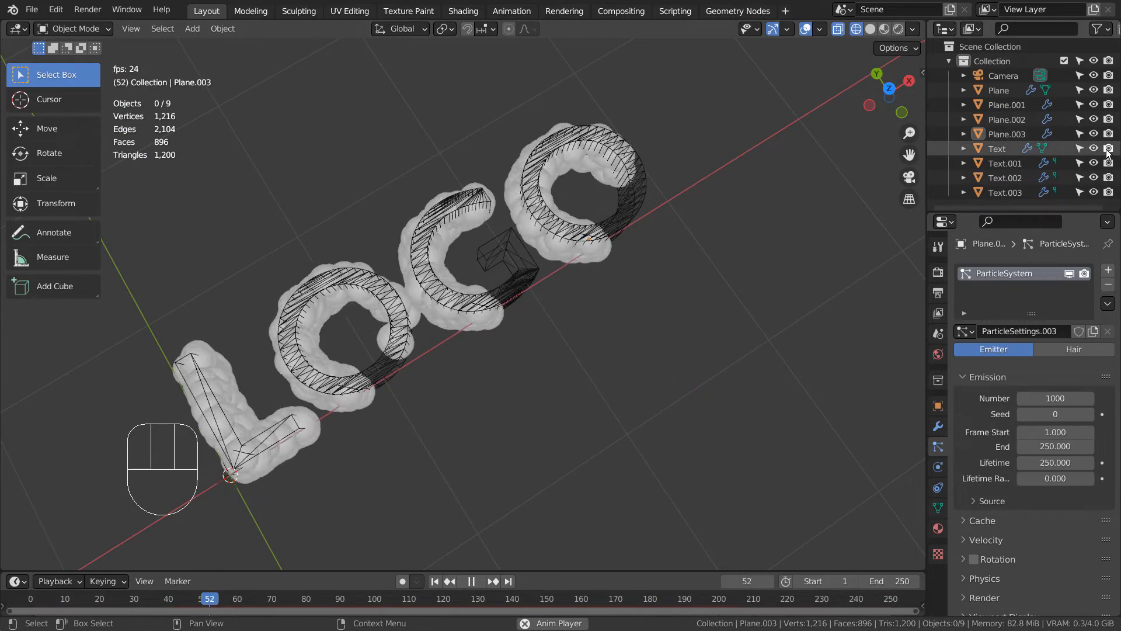
{"action": "left_click_drag", "start_coordinate": [1094, 148], "coordinate": [1094, 192]}
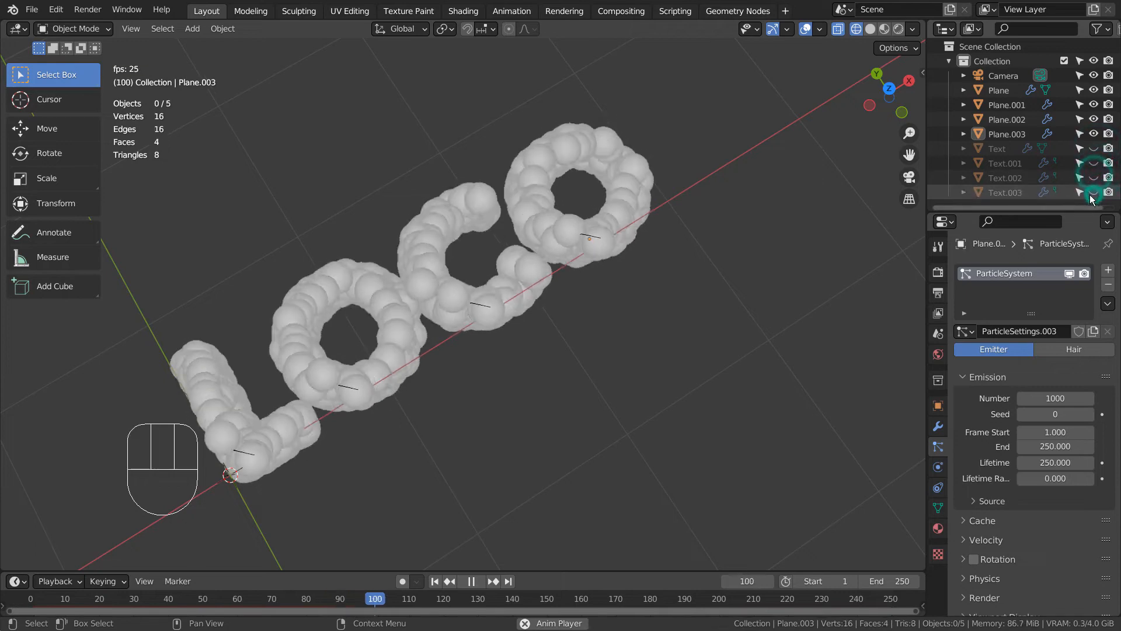
Move the last O's emitter plane slightly farther along the X axis
{"action": "middle_click_drag", "start_coordinate": [749, 380], "coordinate": [739, 359]}
{"action": "key", "text": "b"}
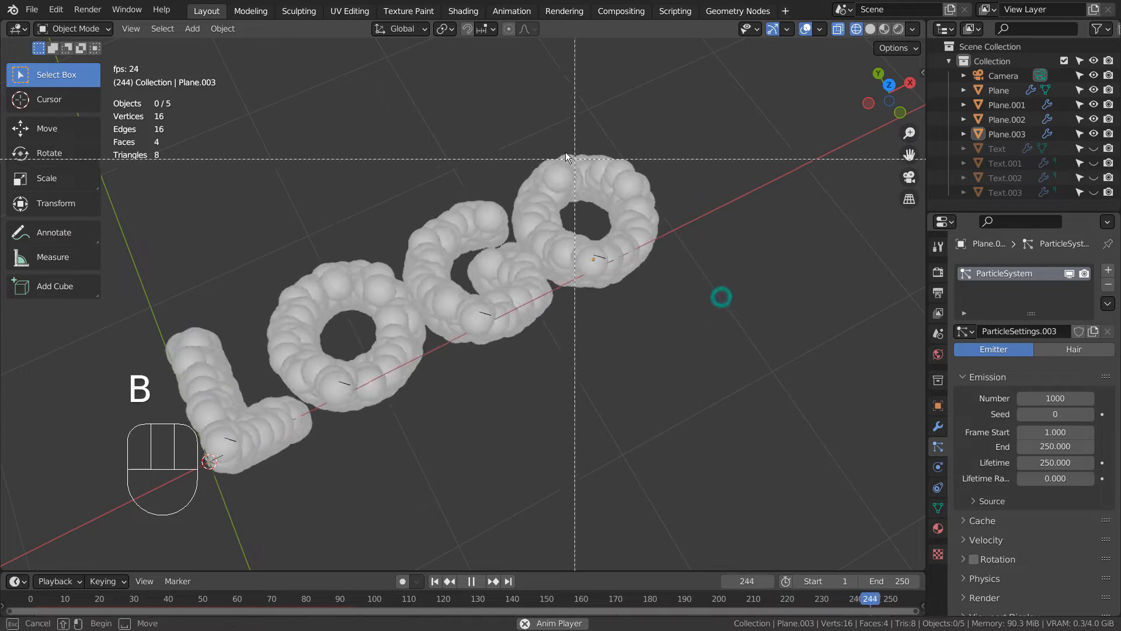
{"action": "left_click_drag", "start_coordinate": [541, 130], "coordinate": [683, 338]}
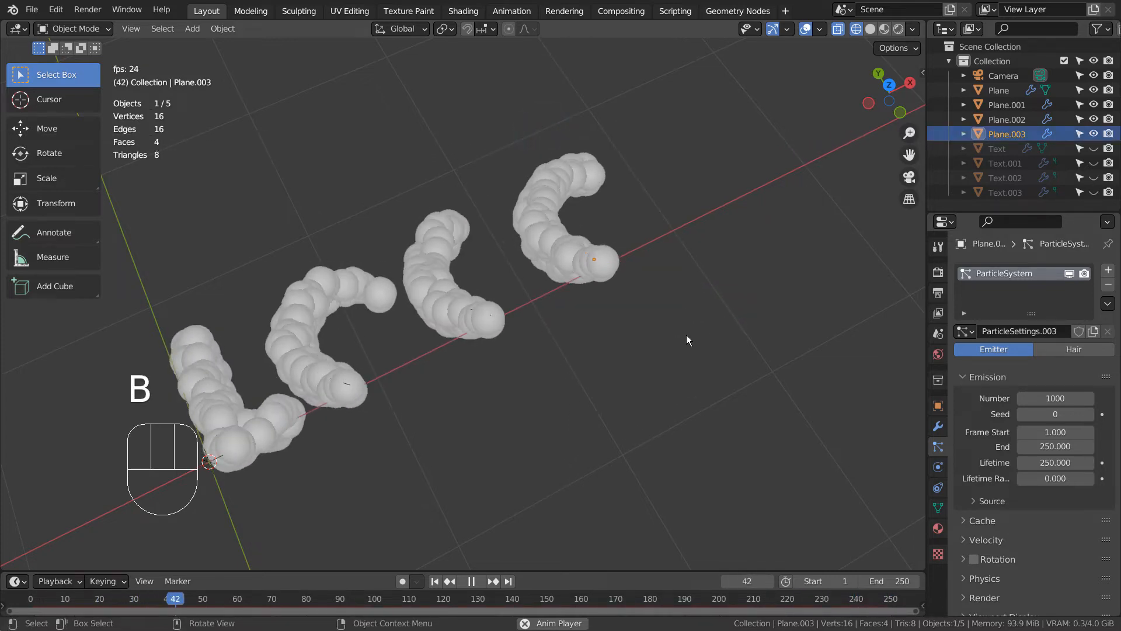
{"action": "key", "text": "g"}
{"action": "key", "text": "x"}
{"action": "left_click", "coordinate": [692, 330]}
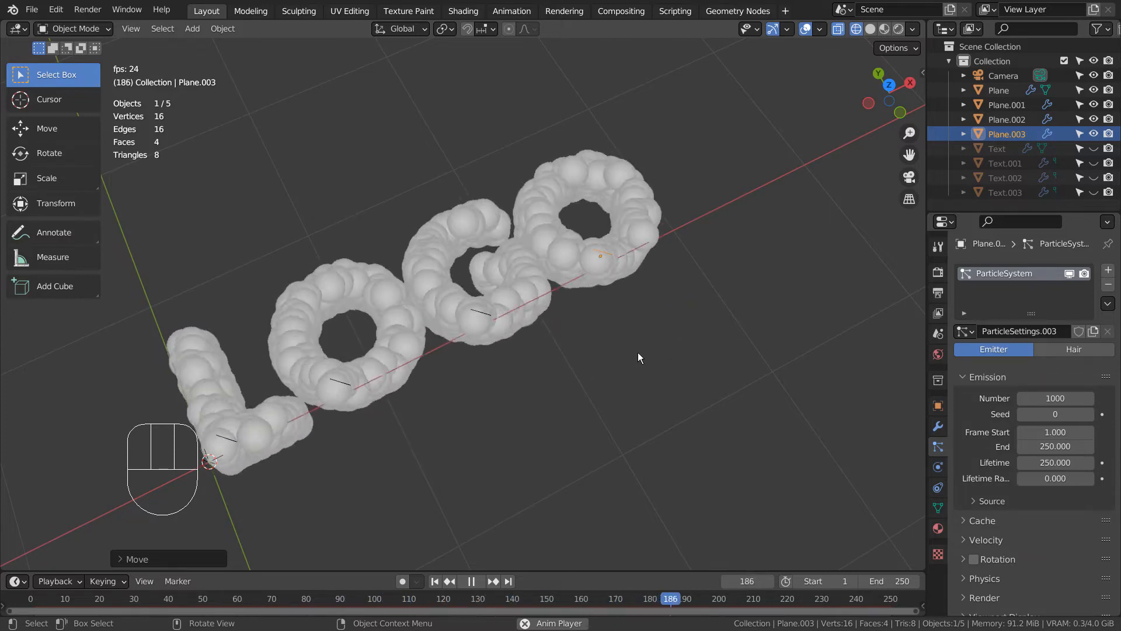
Deselect the plane, stop the animation playback and return to frame 1
{"action": "left_click", "coordinate": [673, 368]}
{"action": "middle_click_drag", "start_coordinate": [674, 369], "coordinate": [677, 346]}
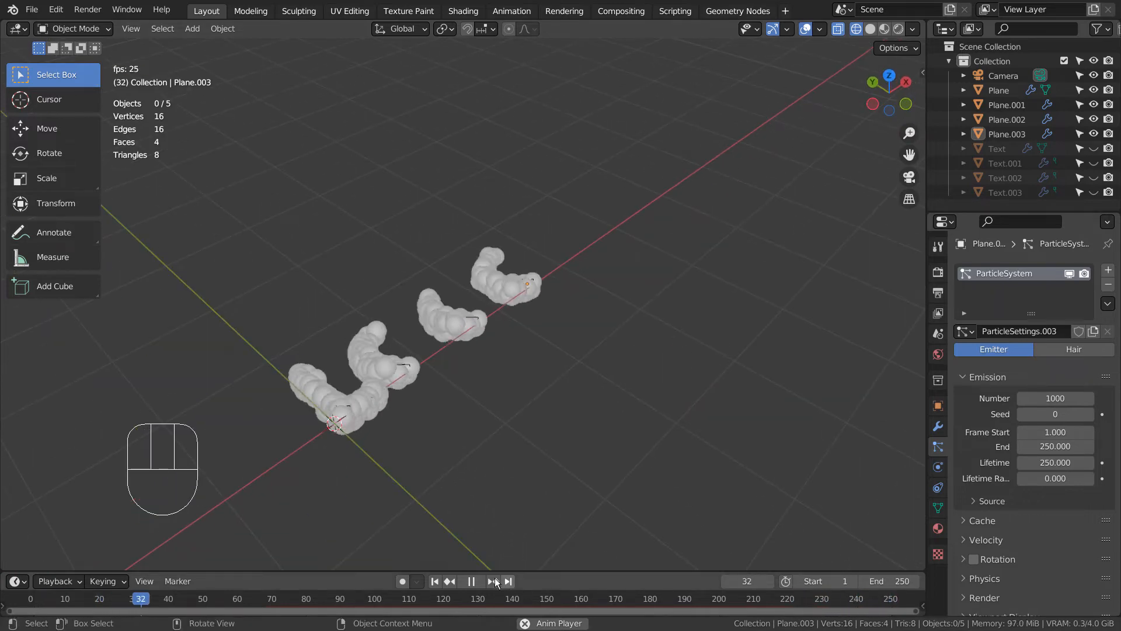
{"action": "left_click", "coordinate": [471, 581]}
{"action": "left_click", "coordinate": [434, 581]}
Add a UV sphere at the origin with 3 segments and 3 rings, and end in Object Mode
{"action": "key", "text": "shift+a"}
{"action": "mouse_move", "coordinate": [704, 348]}
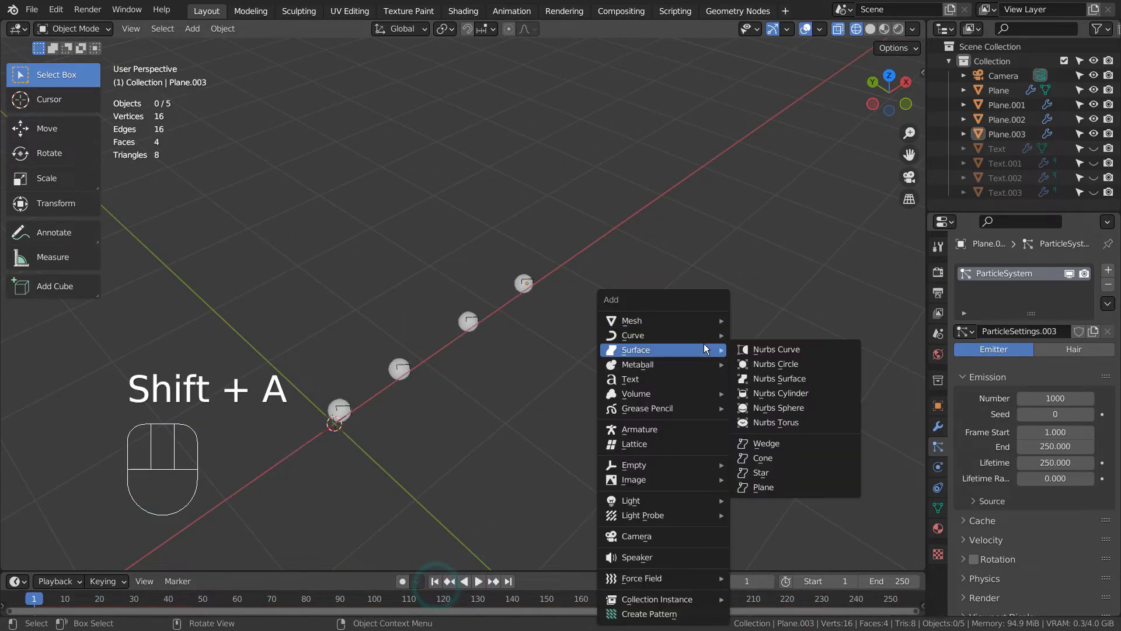
{"action": "mouse_move", "coordinate": [704, 323]}
{"action": "scroll", "coordinate": [808, 53], "scroll_direction": "up", "scroll_amount": 3}
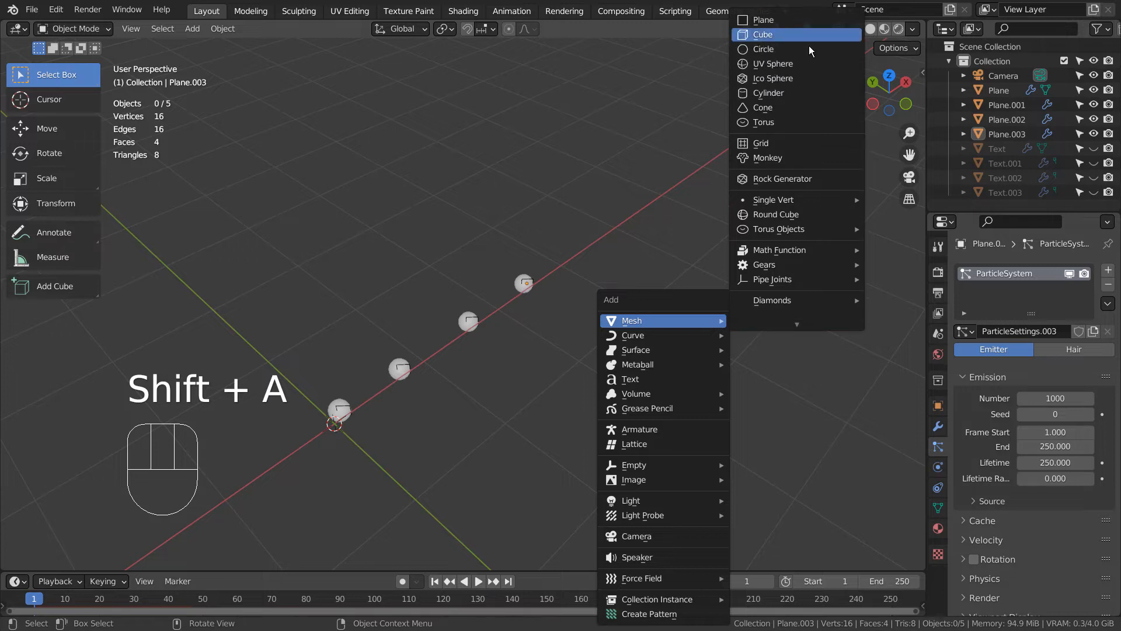
{"action": "left_click", "coordinate": [806, 63]}
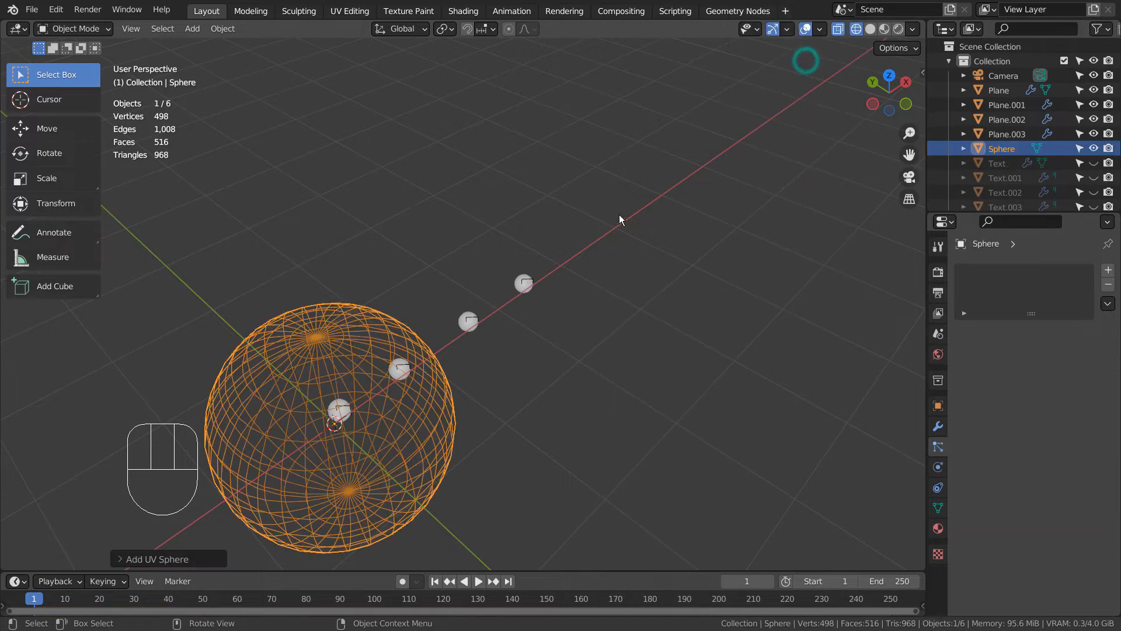
{"action": "left_click", "coordinate": [180, 553]}
{"action": "left_click", "coordinate": [252, 401]}
{"action": "type", "text": "3"}
{"action": "key", "text": "Tab"}
{"action": "type", "text": "3"}
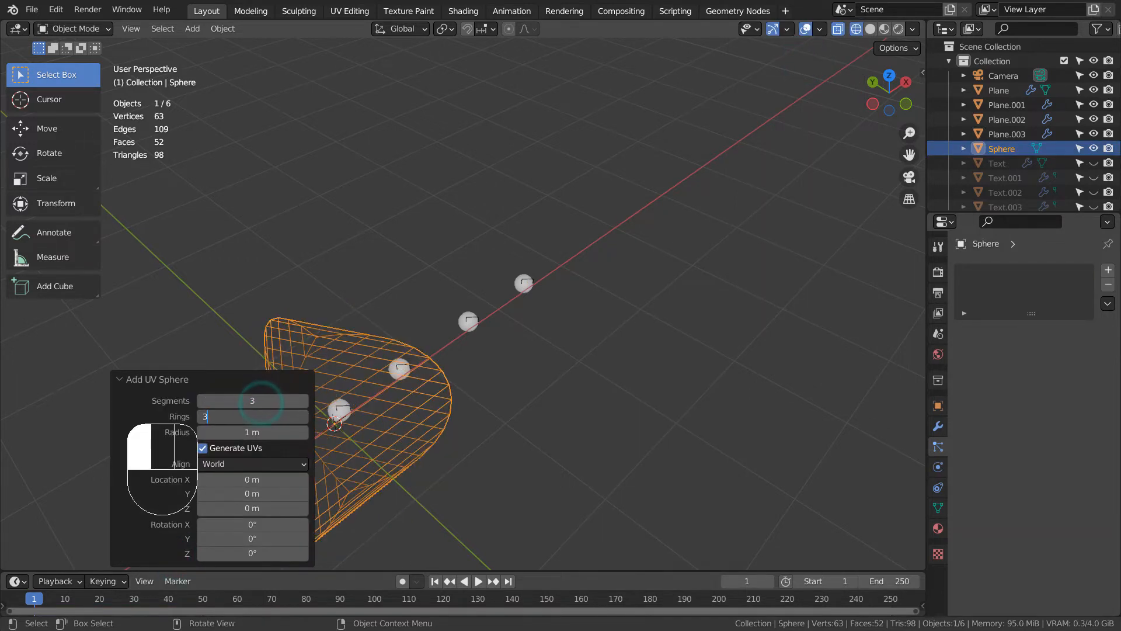
{"action": "key", "text": "Return"}
{"action": "key", "text": "Tab"}
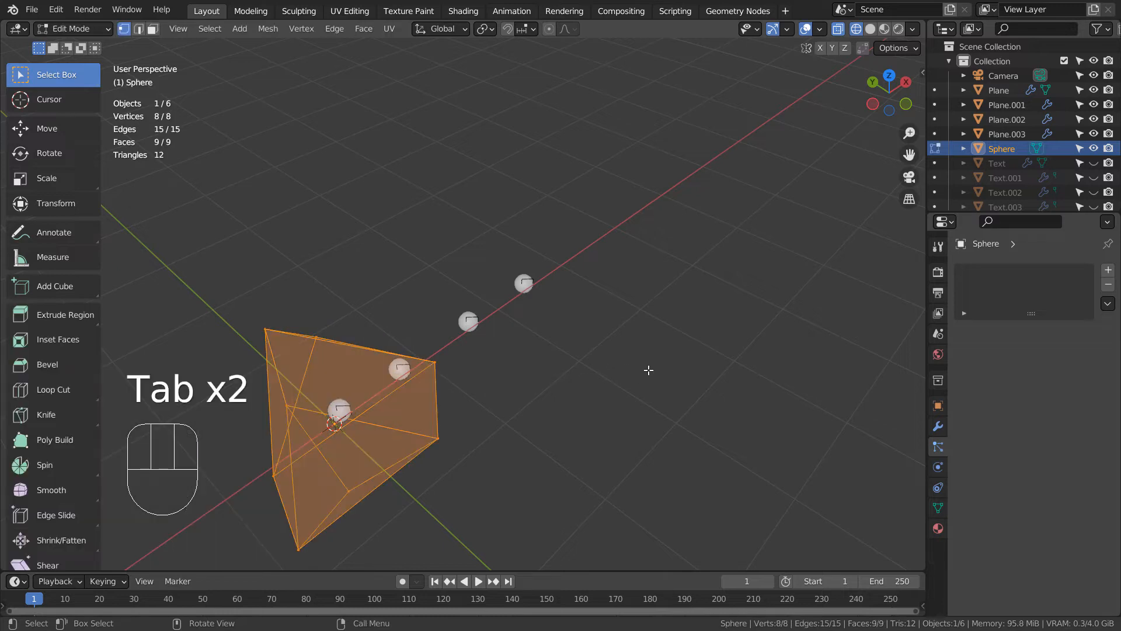
{"action": "key", "text": "Tab"}
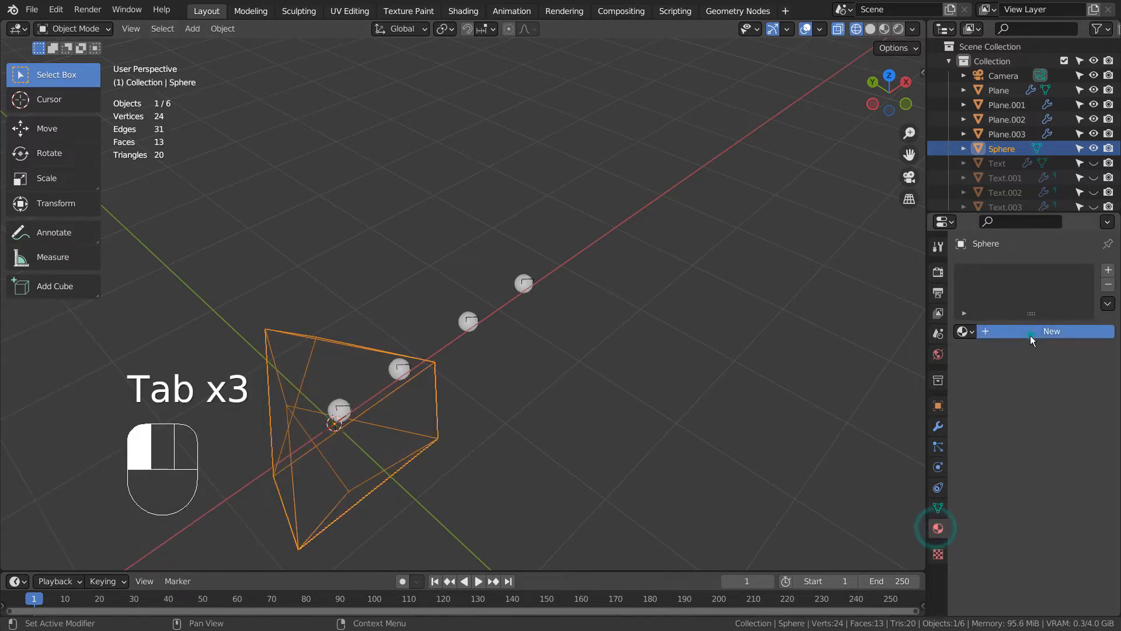
Give the sphere a new material with an orange Emission surface at strength 35
{"action": "left_click", "coordinate": [1030, 335]}
{"action": "left_click", "coordinate": [1029, 396]}
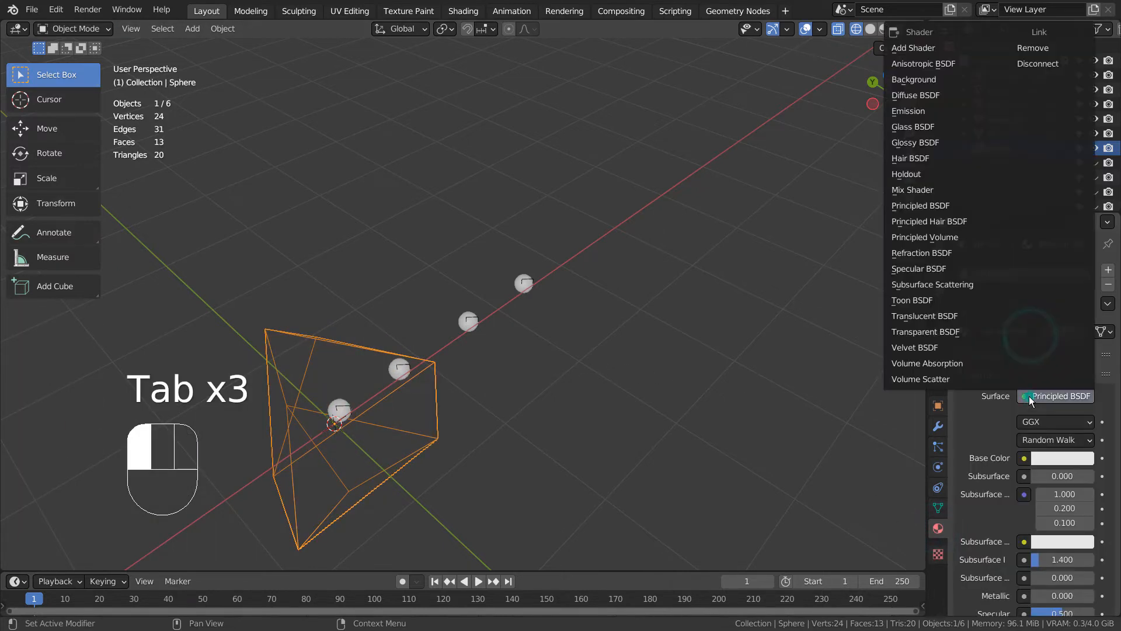
{"action": "left_click", "coordinate": [923, 111]}
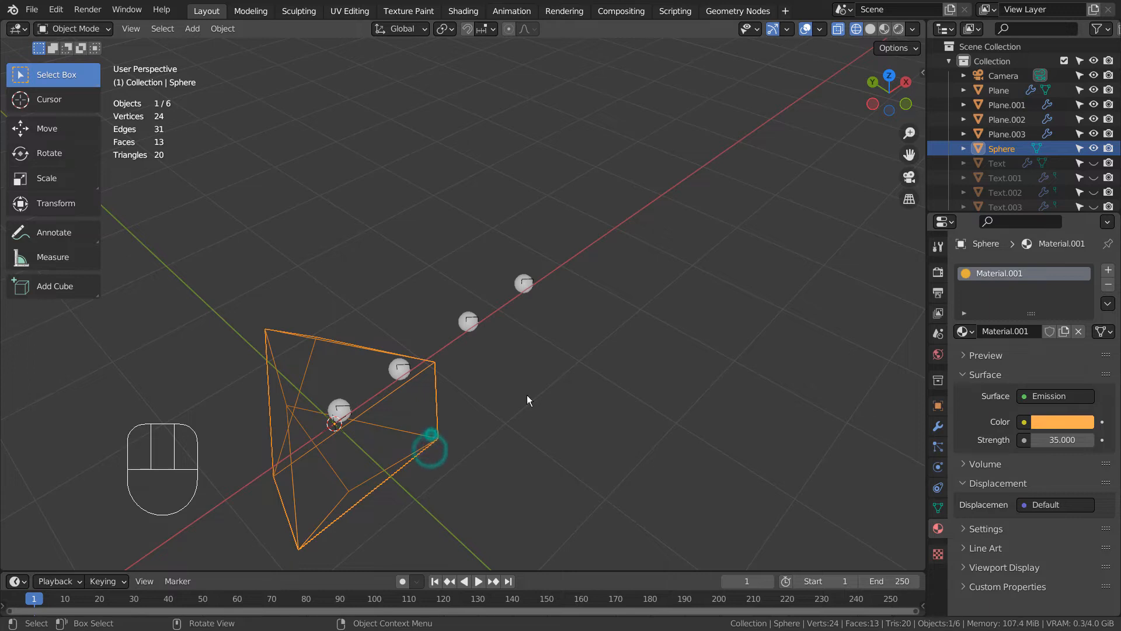
Switch the render engine to Eevee and enable Bloom
{"action": "left_click", "coordinate": [937, 272]}
{"action": "left_click", "coordinate": [1067, 270]}
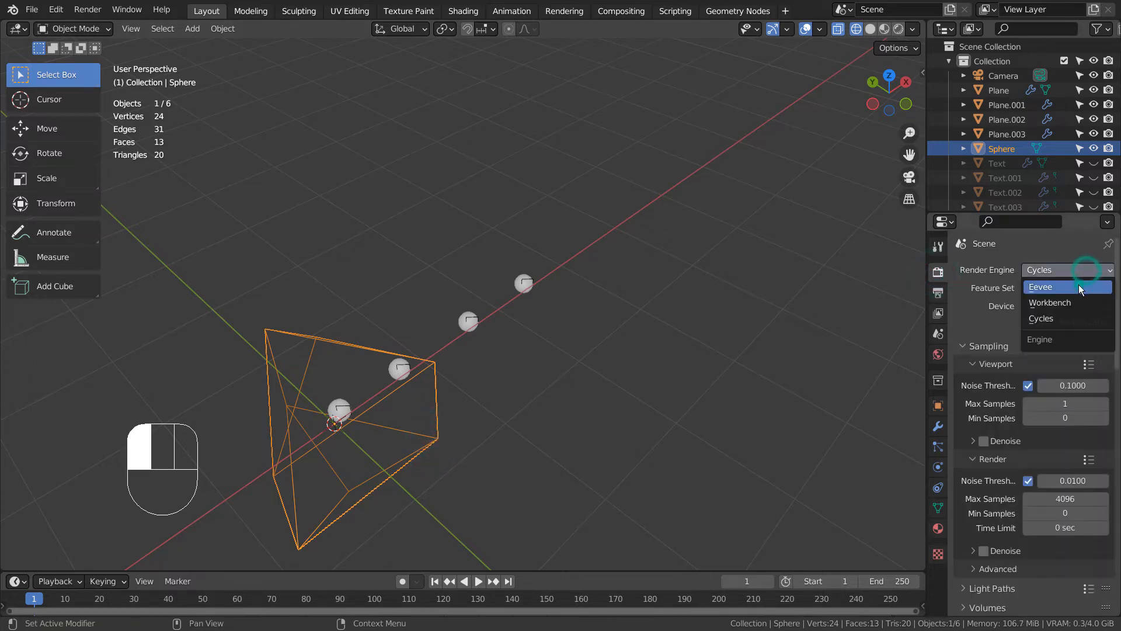
{"action": "left_click", "coordinate": [1077, 284]}
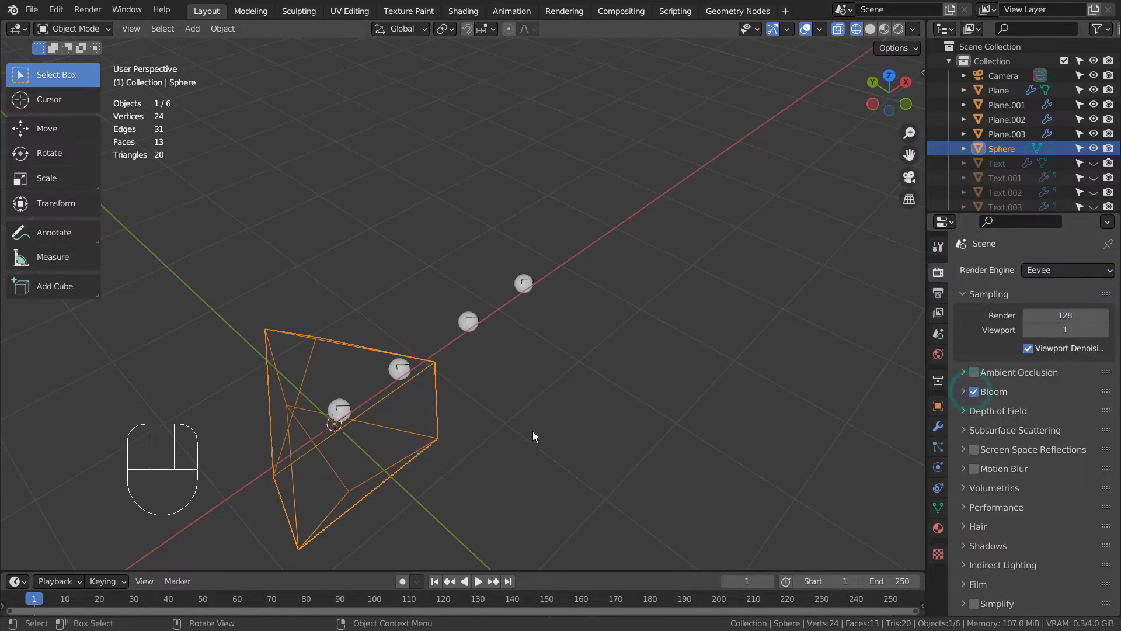
Show the four letter meshes in Material Preview shading while keeping the sphere hidden in the viewport
{"action": "key", "text": "h"}
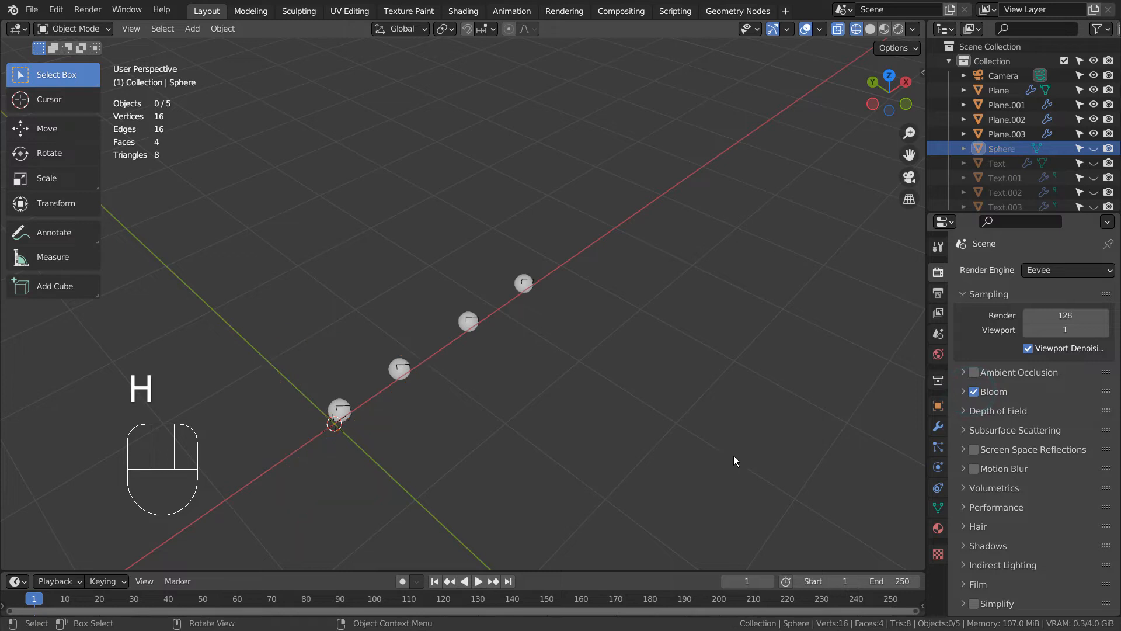
{"action": "left_click", "coordinate": [888, 29]}
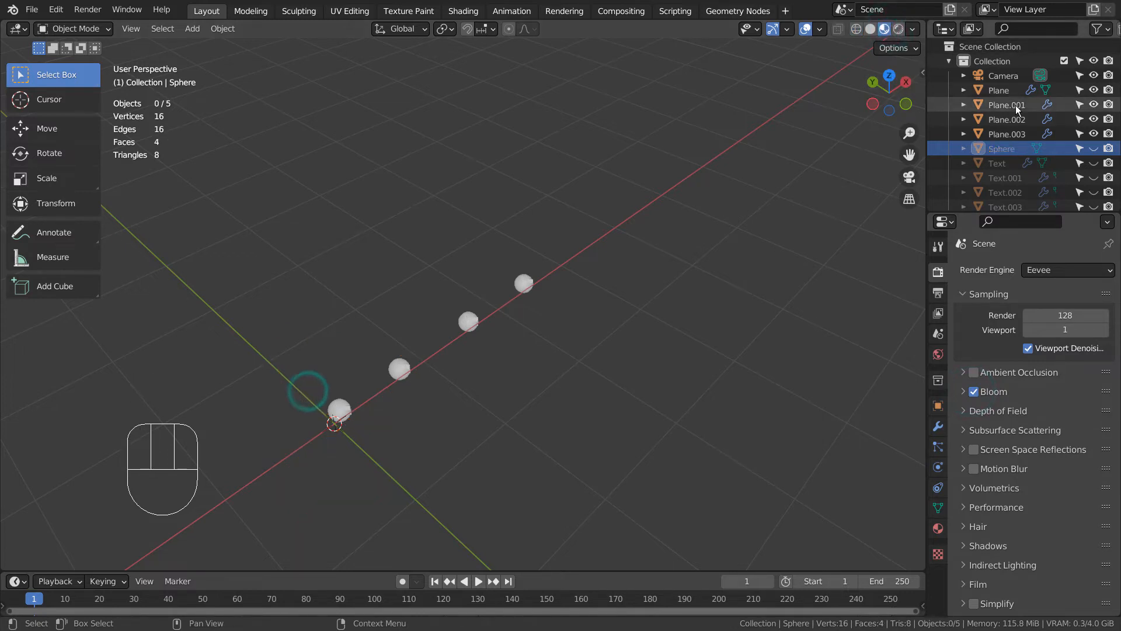
{"action": "left_click_drag", "start_coordinate": [1094, 150], "coordinate": [1093, 201]}
{"action": "left_click", "coordinate": [1002, 153]}
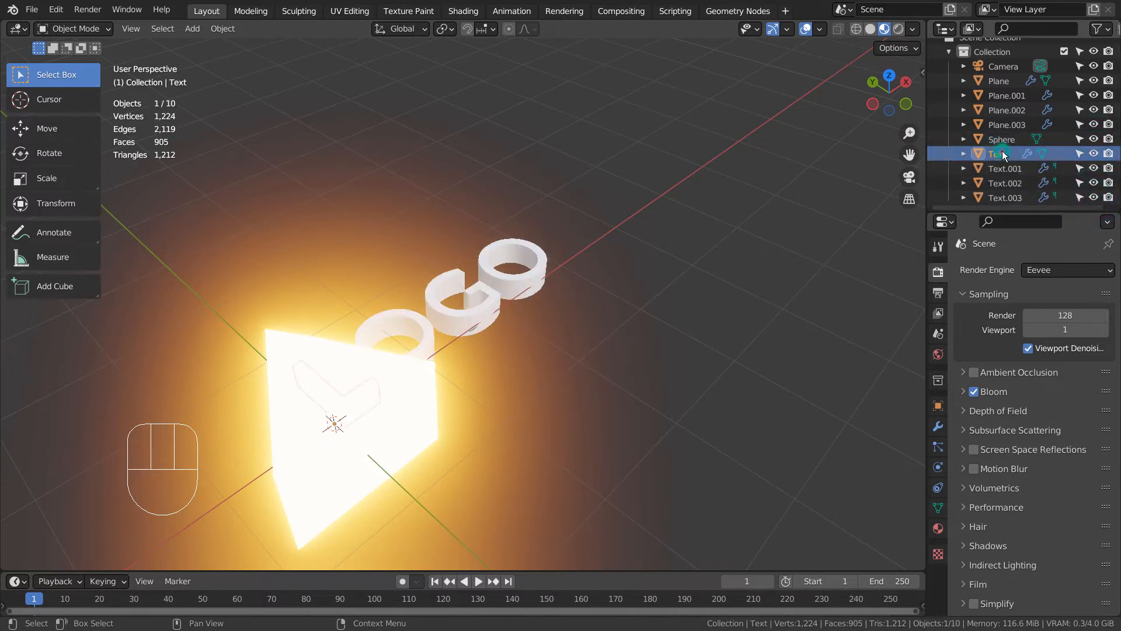
{"action": "left_click", "coordinate": [1001, 81]}
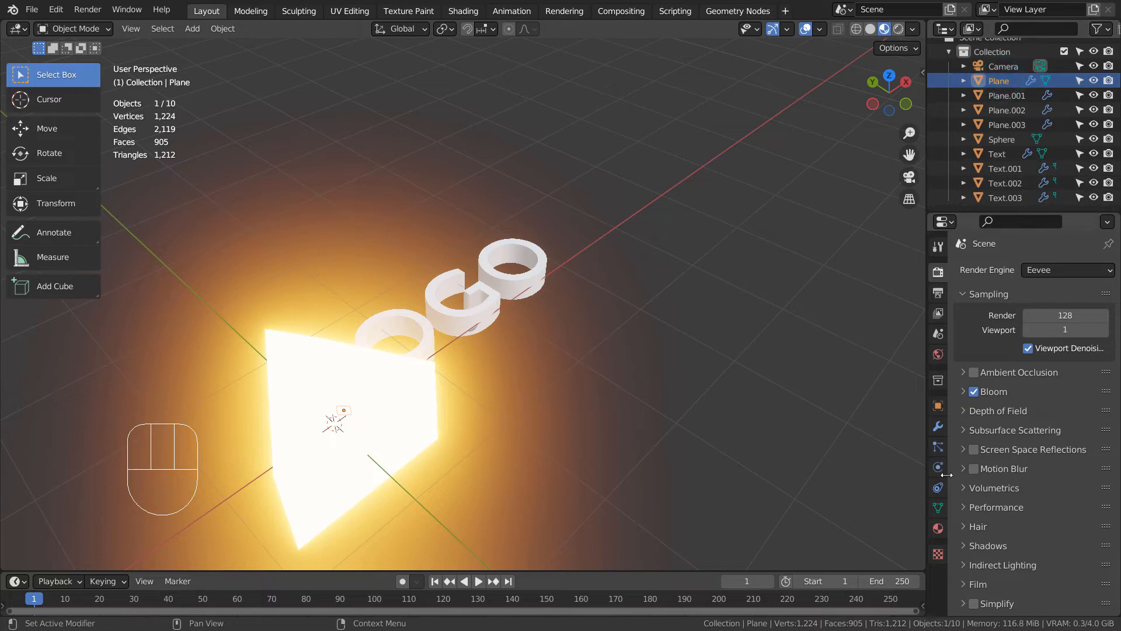
{"action": "left_click", "coordinate": [1002, 139]}
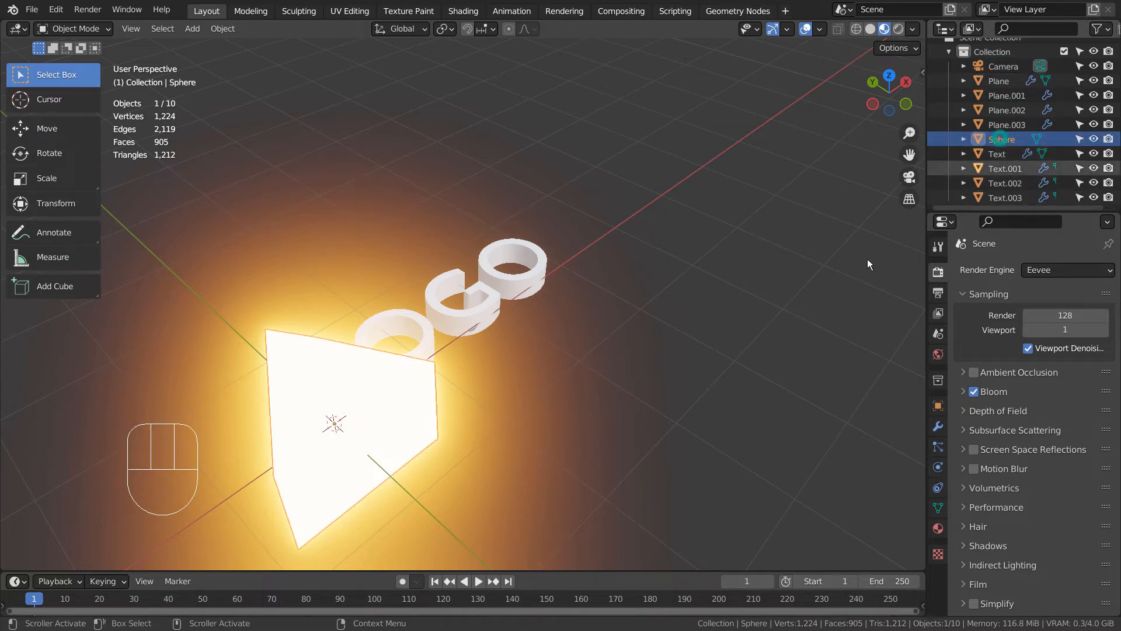
{"action": "key", "text": "s"}
{"action": "left_click", "coordinate": [673, 409]}
{"action": "key", "text": "h"}
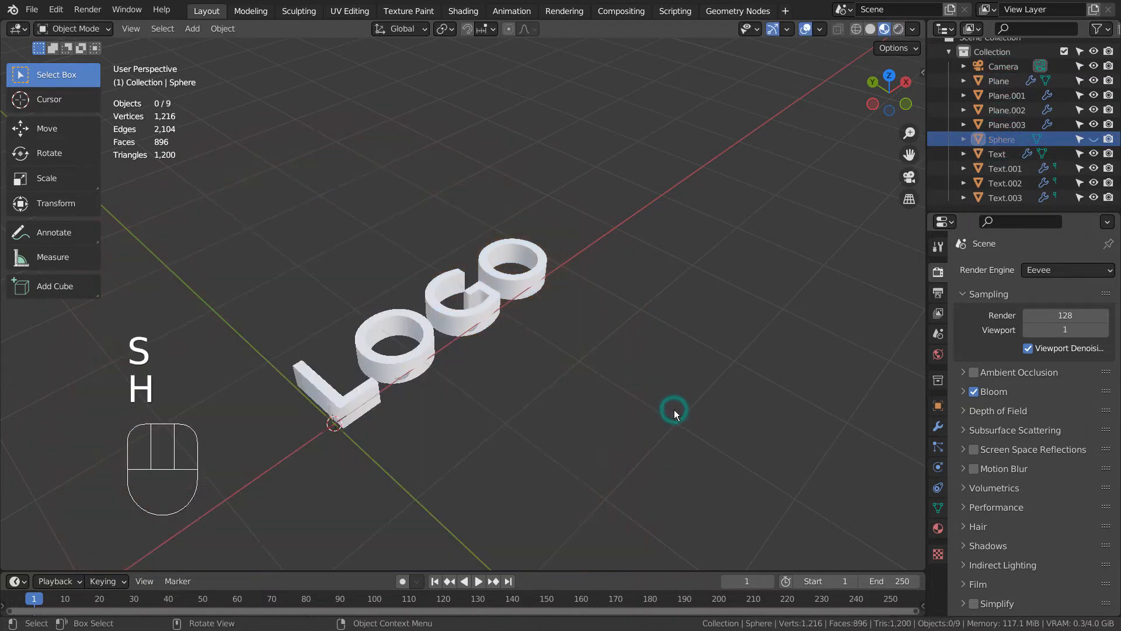
Render the particles of the L's emitter plane as Object, with Sphere as the instance object
{"action": "left_click", "coordinate": [362, 403]}
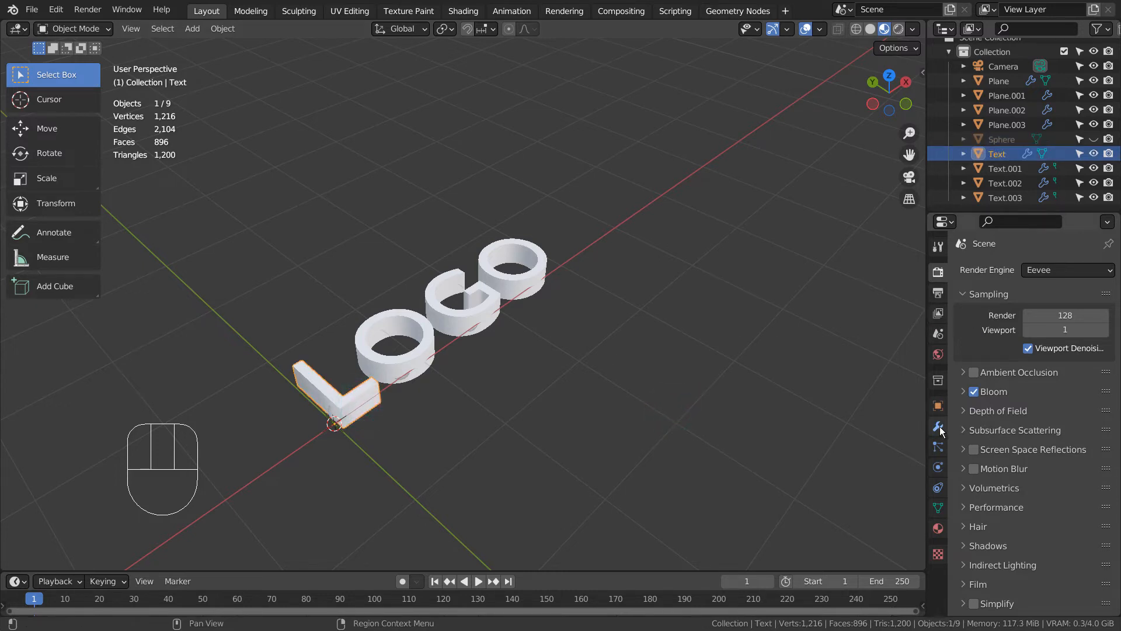
{"action": "left_click", "coordinate": [986, 81]}
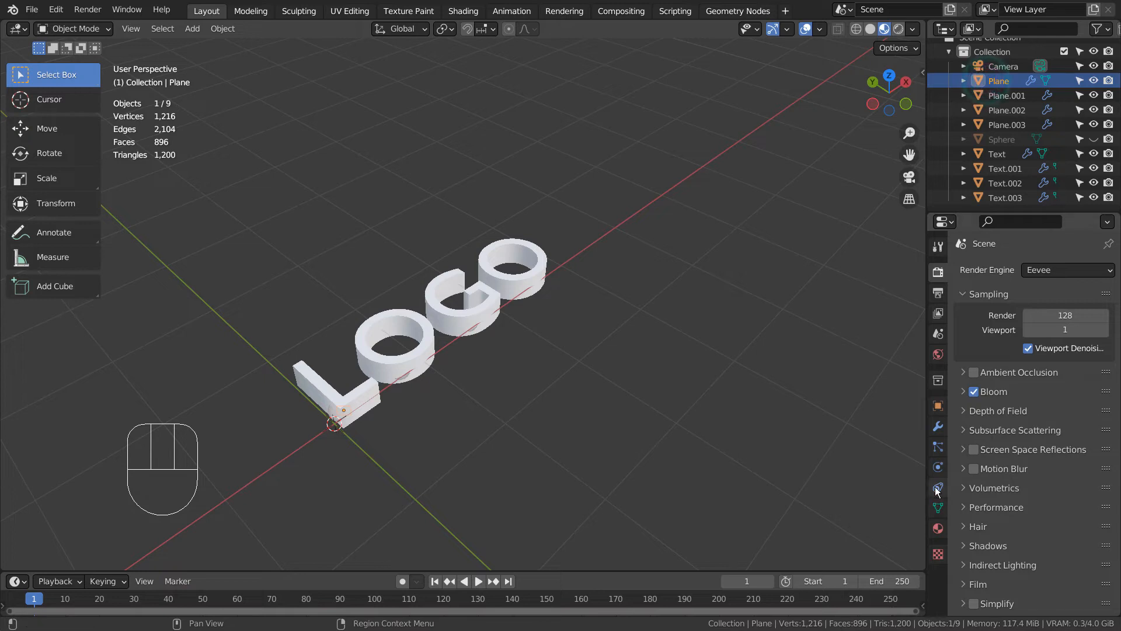
{"action": "left_click", "coordinate": [938, 446]}
{"action": "scroll", "coordinate": [1068, 444], "scroll_direction": "down", "scroll_amount": 5}
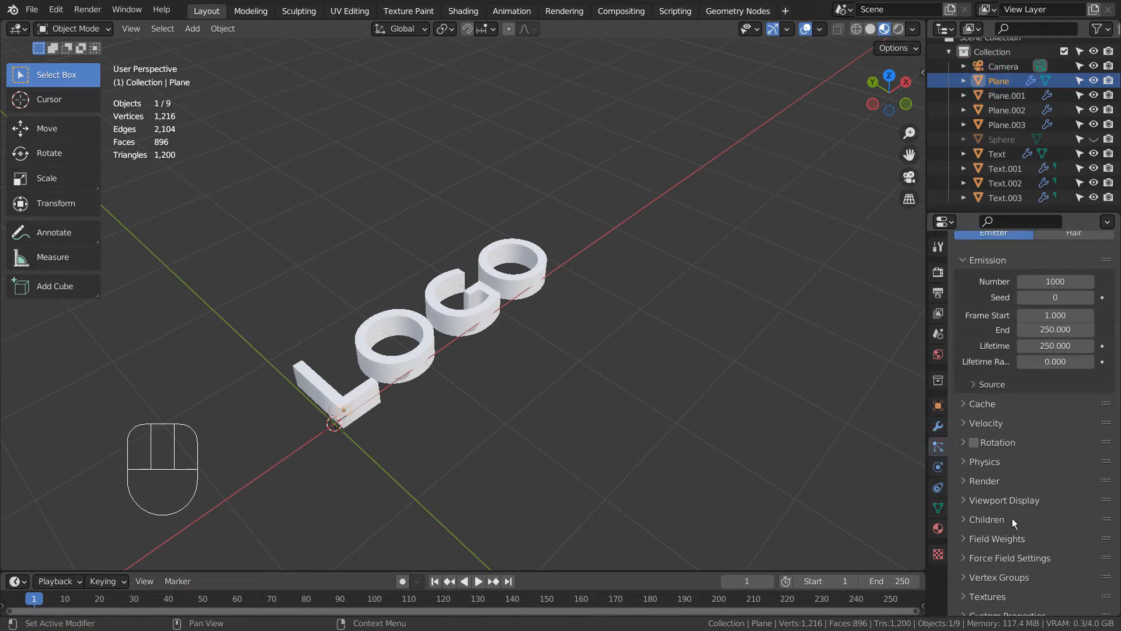
{"action": "left_click", "coordinate": [963, 480]}
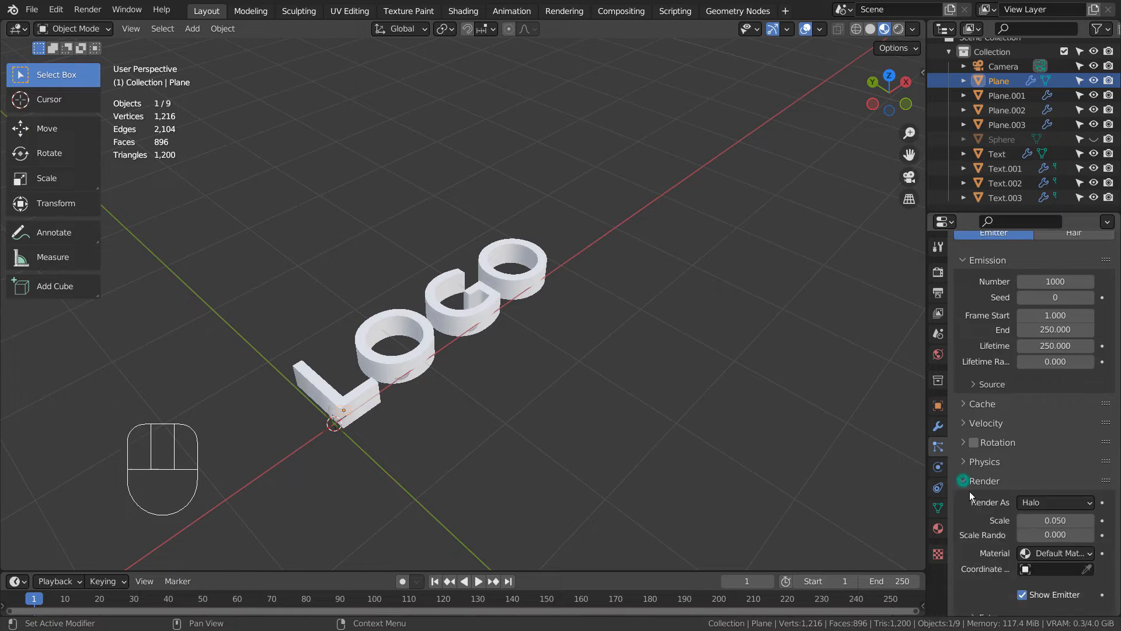
{"action": "left_click", "coordinate": [1068, 507]}
{"action": "left_click", "coordinate": [1050, 423]}
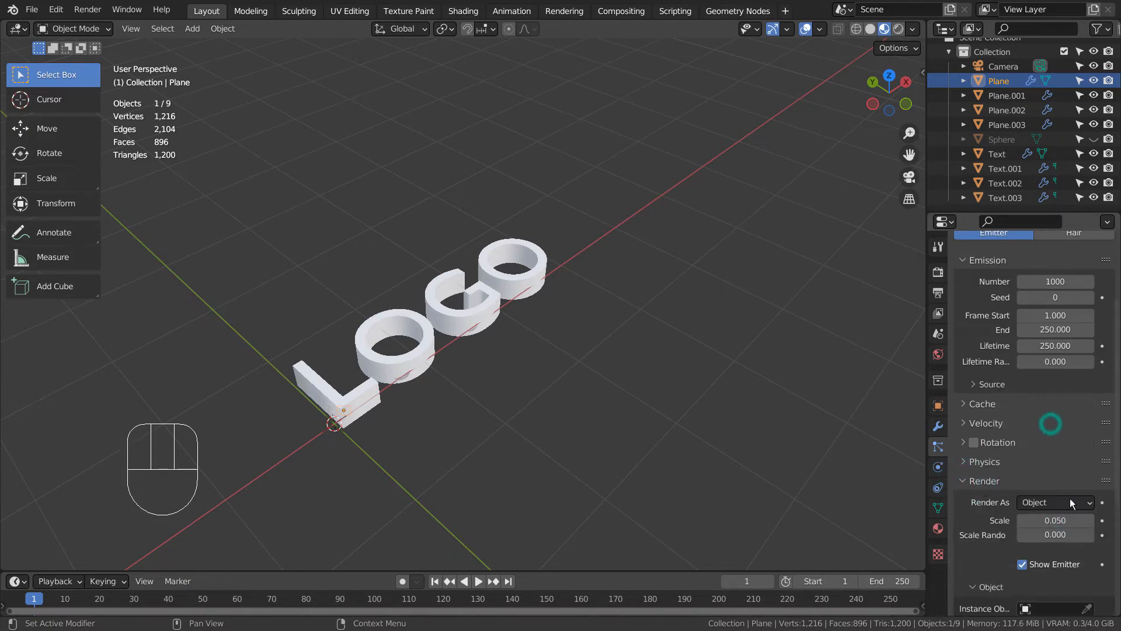
{"action": "left_click", "coordinate": [1030, 612]}
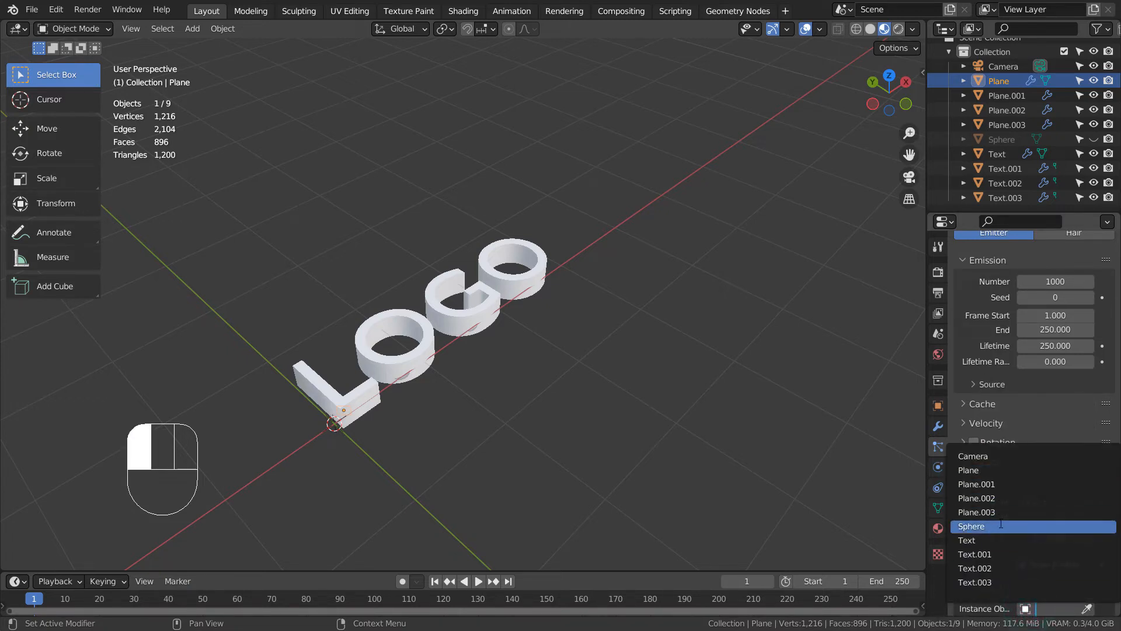
{"action": "left_click", "coordinate": [1001, 529]}
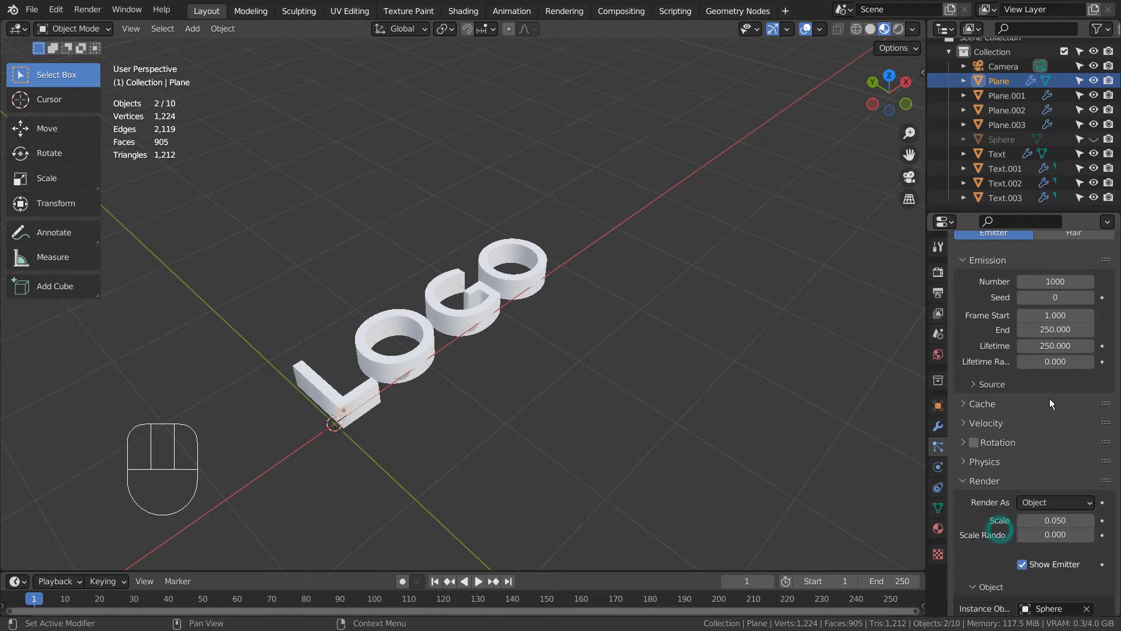
Hide the four letter meshes, Text through Text.003, in the viewport
{"action": "left_click", "coordinate": [1093, 154]}
{"action": "left_click", "coordinate": [1094, 168]}
{"action": "left_click", "coordinate": [1094, 183]}
{"action": "left_click", "coordinate": [1093, 197]}
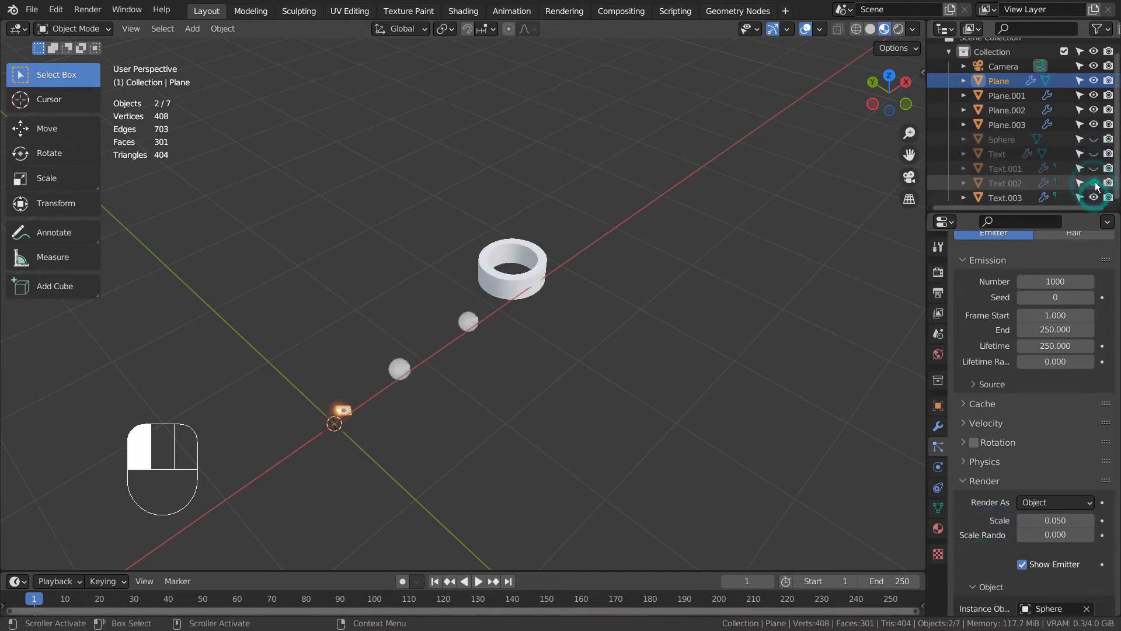
Play the animation and examine the glowing particles filling the L up close and from farther away
{"action": "left_click", "coordinate": [478, 581]}
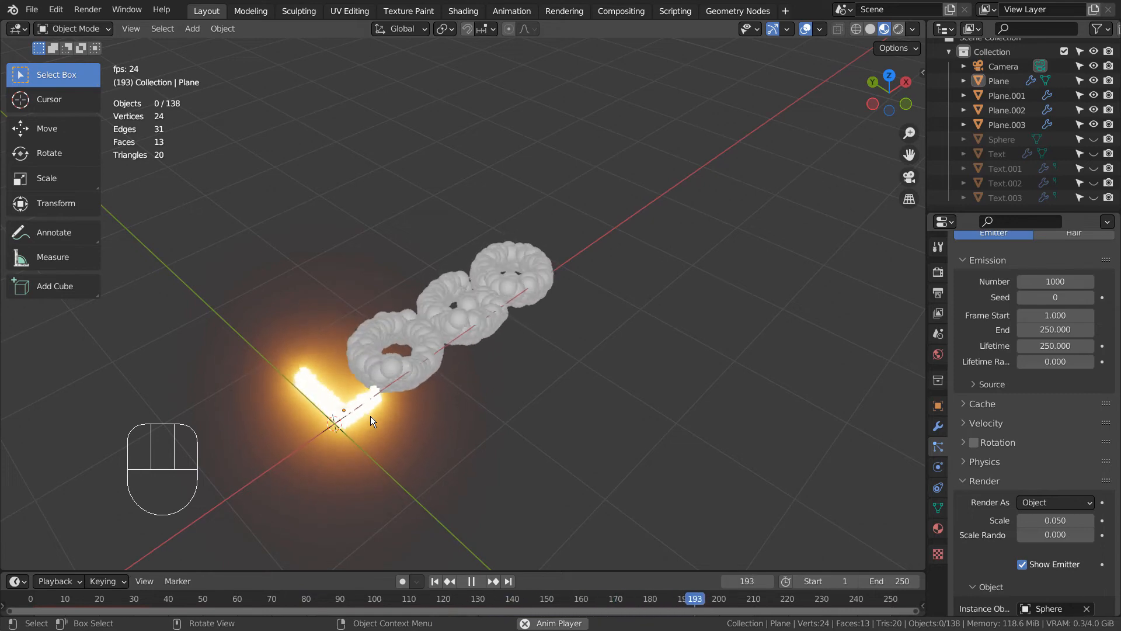
{"action": "scroll", "coordinate": [370, 415], "scroll_direction": "up", "scroll_amount": 4}
{"action": "middle_click_drag", "start_coordinate": [388, 378], "coordinate": [622, 246], "text": "shift"}
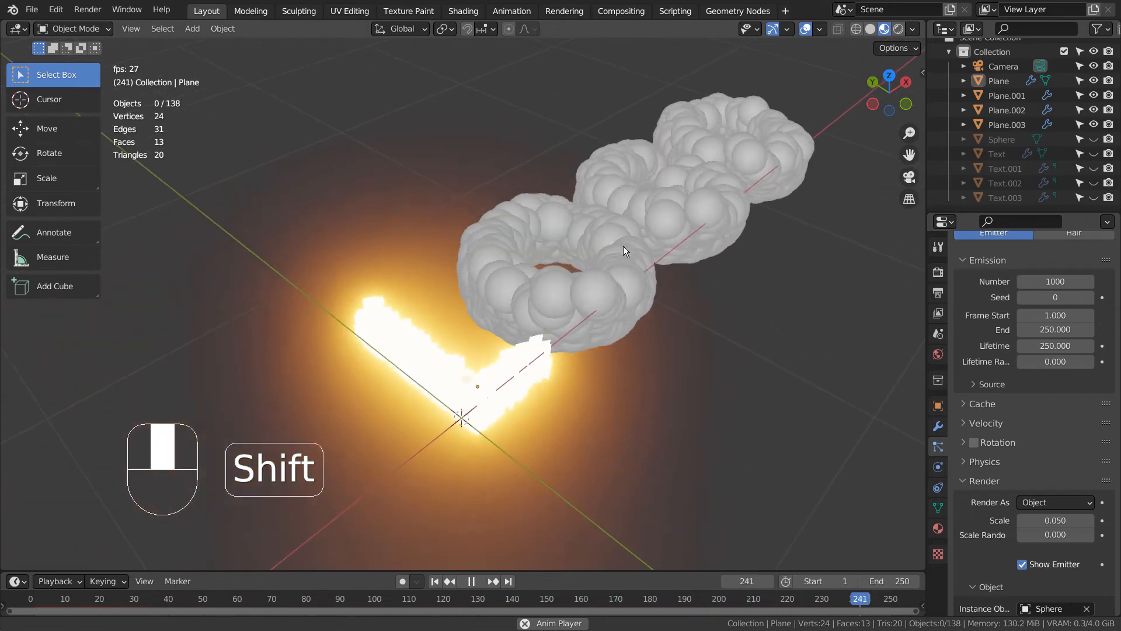
{"action": "scroll", "coordinate": [622, 257], "scroll_direction": "down", "scroll_amount": 4}
{"action": "scroll", "coordinate": [608, 347], "scroll_direction": "up", "scroll_amount": 3}
{"action": "mouse_move", "coordinate": [608, 347]}
{"action": "middle_mouse_down"}
{"action": "mouse_move", "coordinate": [582, 409]}
{"action": "mouse_move", "coordinate": [608, 346]}
{"action": "middle_mouse_up"}
{"action": "scroll", "coordinate": [598, 394], "scroll_direction": "up", "scroll_amount": 4}
{"action": "scroll", "coordinate": [581, 421], "scroll_direction": "down", "scroll_amount": 5}
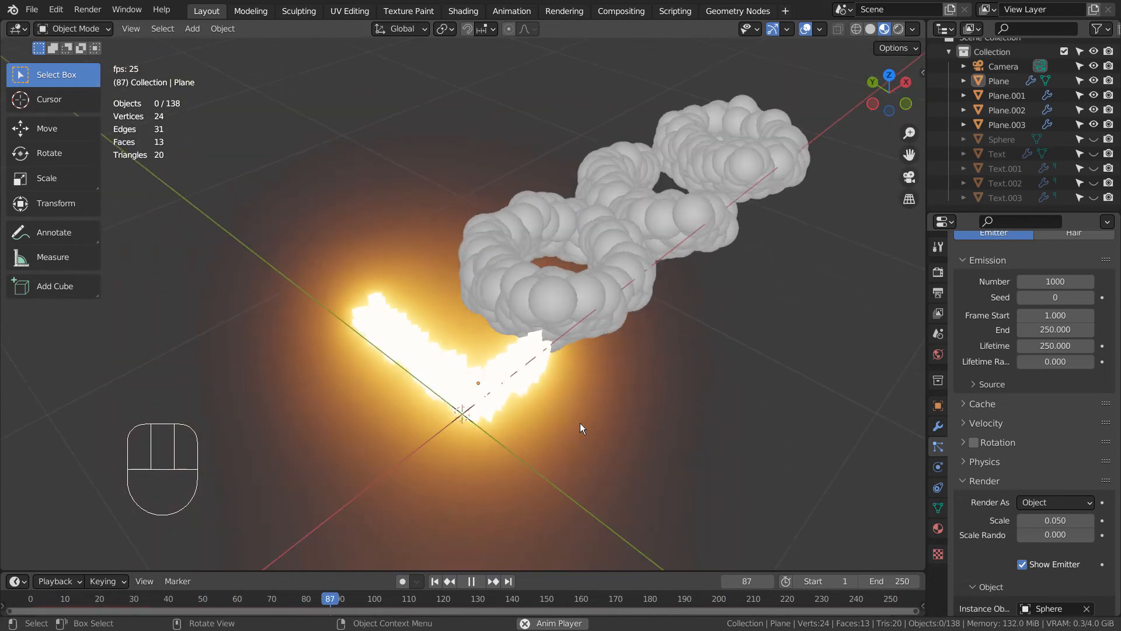
Render the particles of Plane.001, the first O's emitter, as Object with Sphere as the instance object
{"action": "left_click", "coordinate": [1006, 96]}
{"action": "scroll", "coordinate": [1014, 523], "scroll_direction": "down", "scroll_amount": 3}
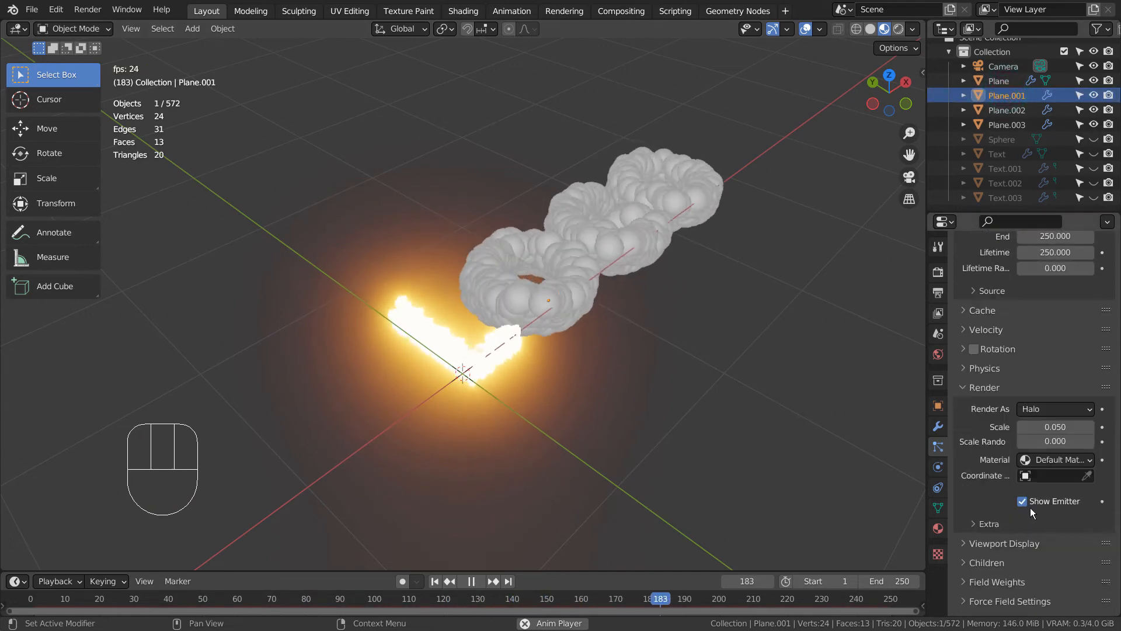
{"action": "scroll", "coordinate": [1021, 410], "scroll_direction": "up", "scroll_amount": 2}
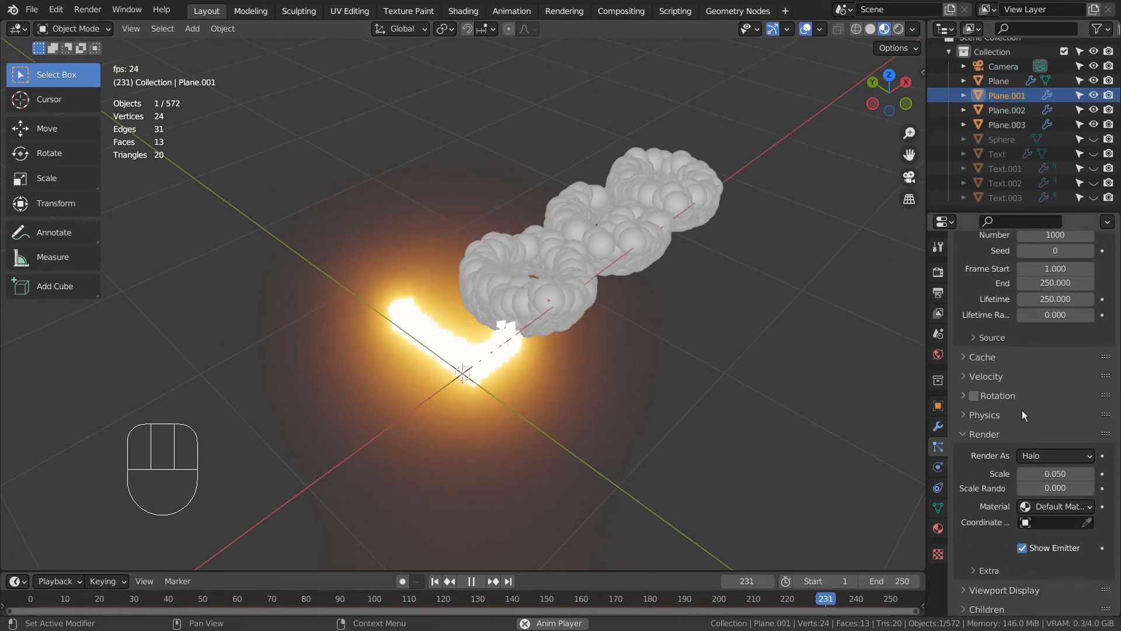
{"action": "left_click", "coordinate": [1040, 461]}
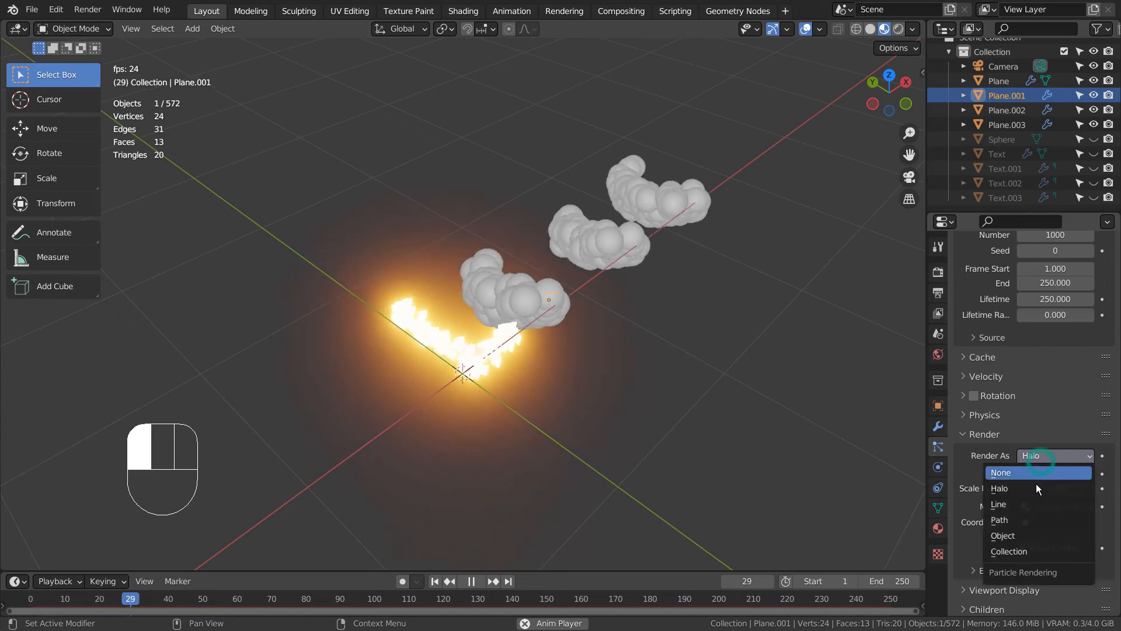
{"action": "left_click", "coordinate": [1037, 530]}
{"action": "left_click", "coordinate": [1032, 558]}
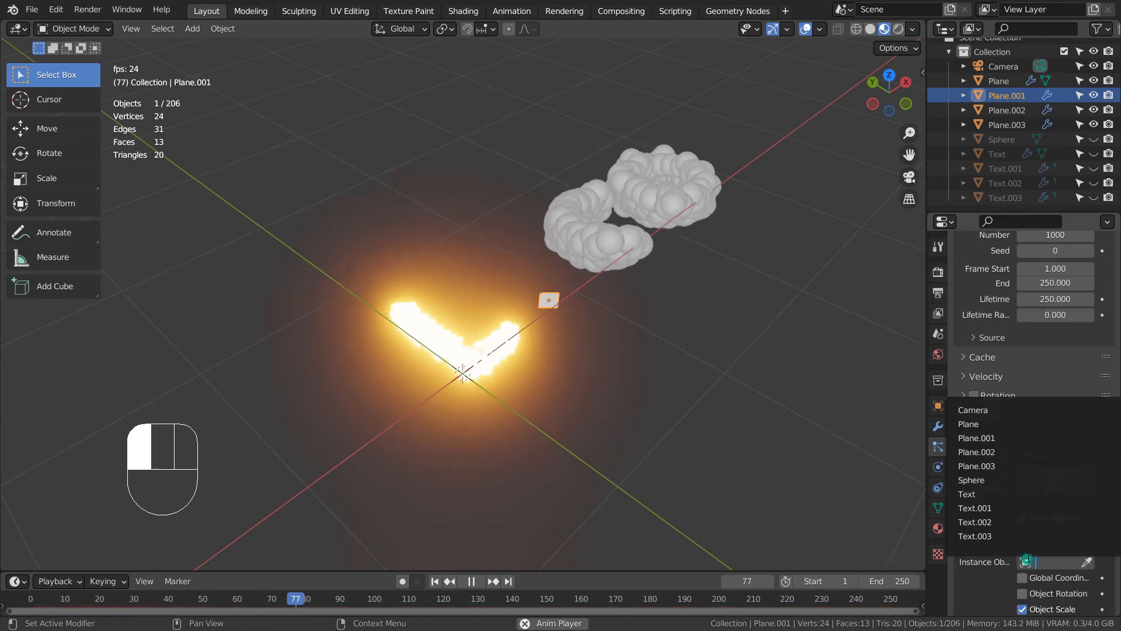
{"action": "left_click", "coordinate": [1009, 479]}
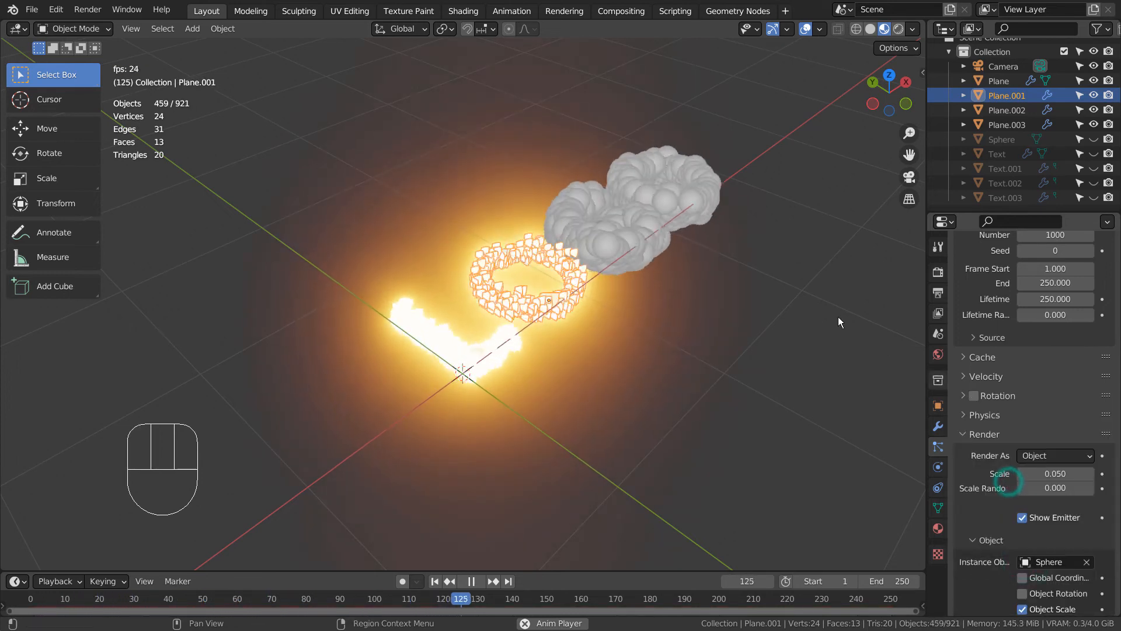
Render the particles of Plane.002, the G's emitter, as Object with Sphere as the instance object
{"action": "left_click", "coordinate": [637, 255]}
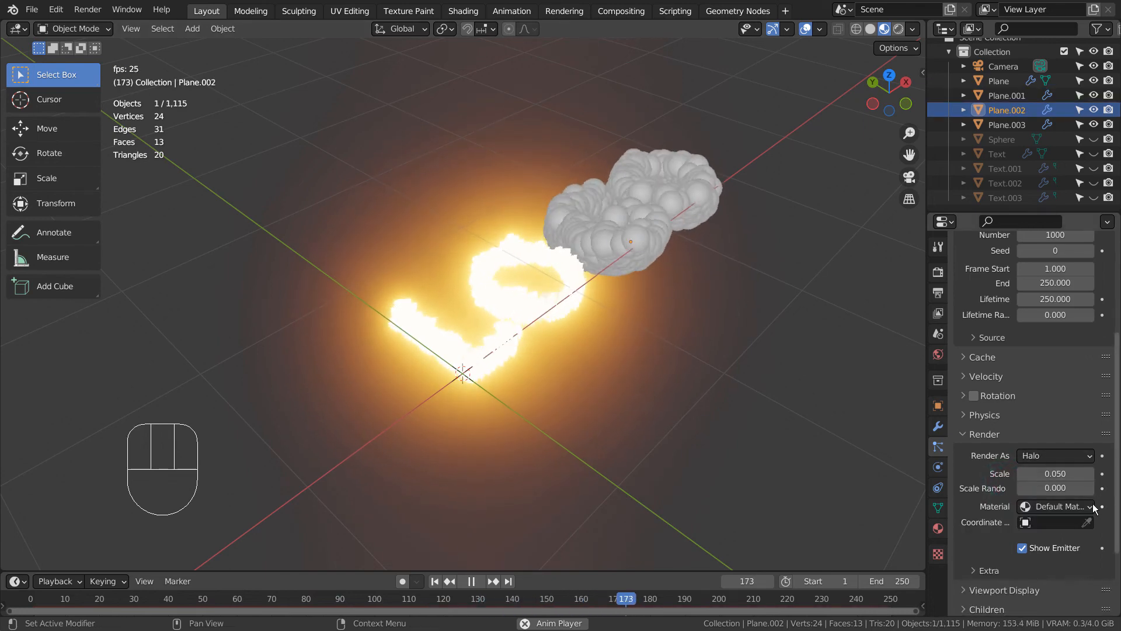
{"action": "left_click", "coordinate": [1055, 457]}
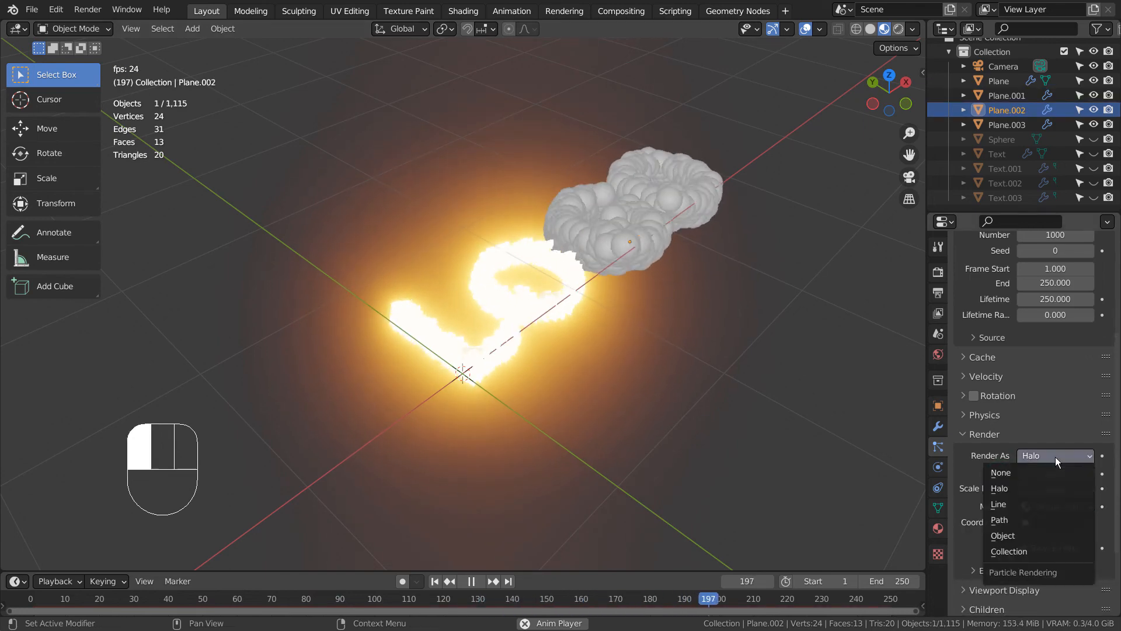
{"action": "left_click", "coordinate": [1043, 533]}
{"action": "left_click", "coordinate": [1025, 560]}
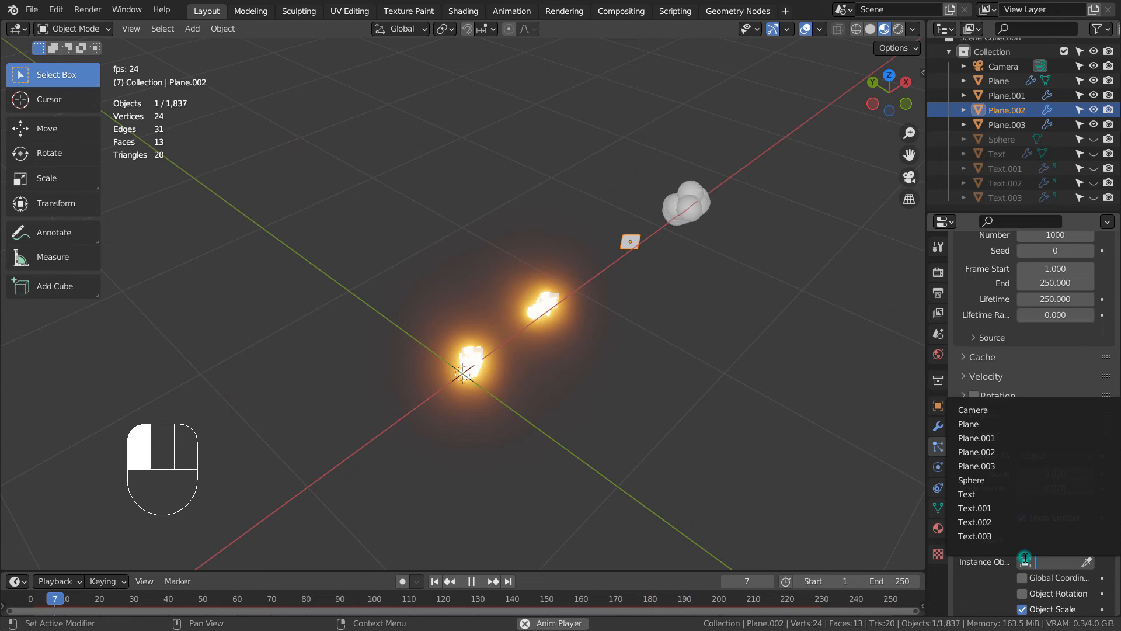
{"action": "left_click", "coordinate": [1010, 478]}
Render the particles of Plane.003, the last O's emitter, as Object with Sphere as the instance object
{"action": "left_click", "coordinate": [697, 207]}
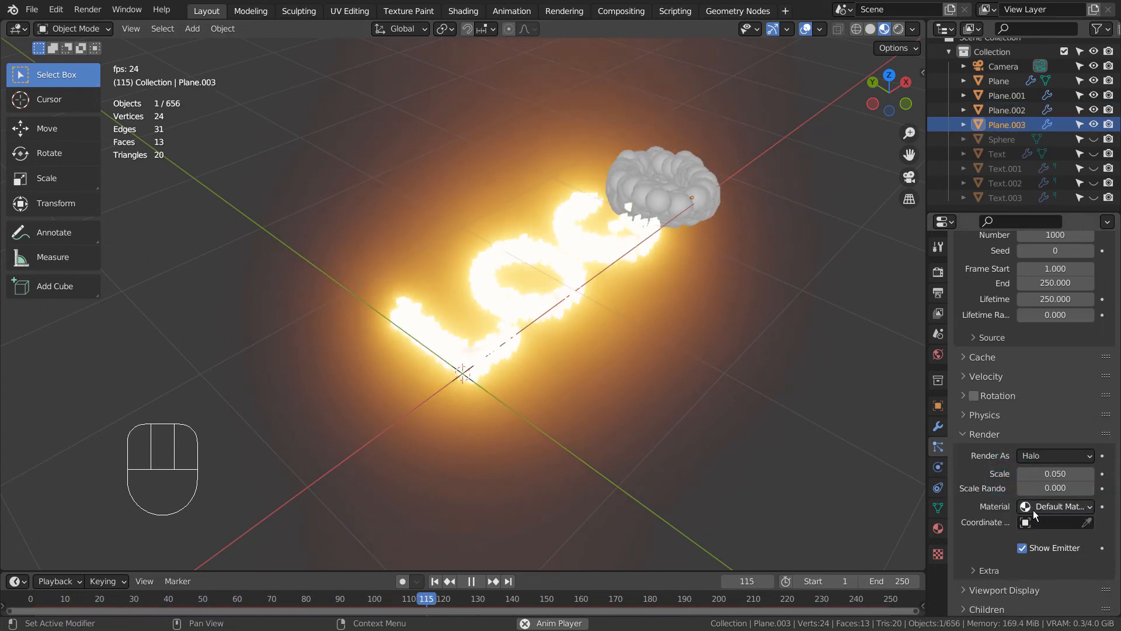
{"action": "left_click", "coordinate": [1032, 455]}
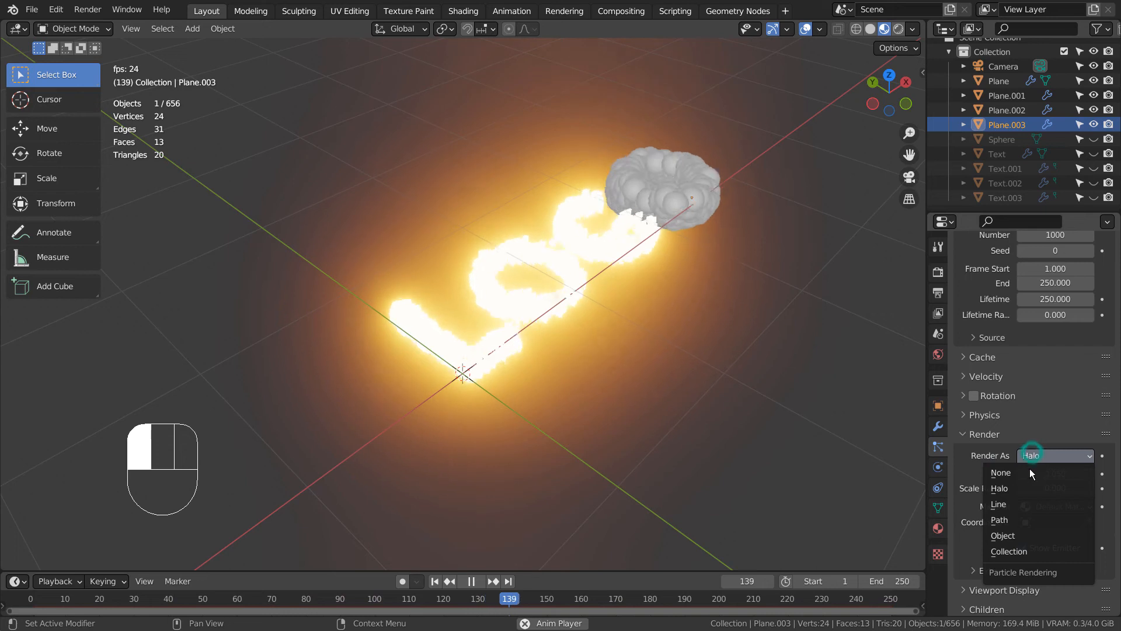
{"action": "left_click", "coordinate": [1021, 534]}
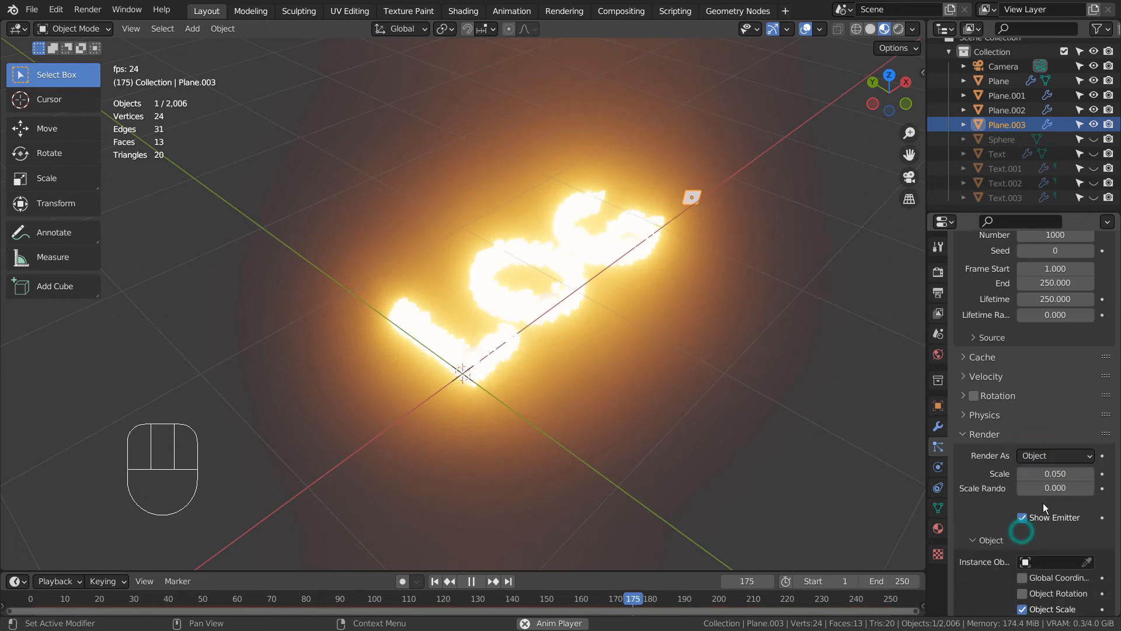
{"action": "left_click", "coordinate": [1025, 554]}
{"action": "left_click", "coordinate": [1004, 479]}
Deselect everything and turn off the viewport overlays to view the glowing LOGO particle animation without the grid
{"action": "left_click", "coordinate": [717, 364]}
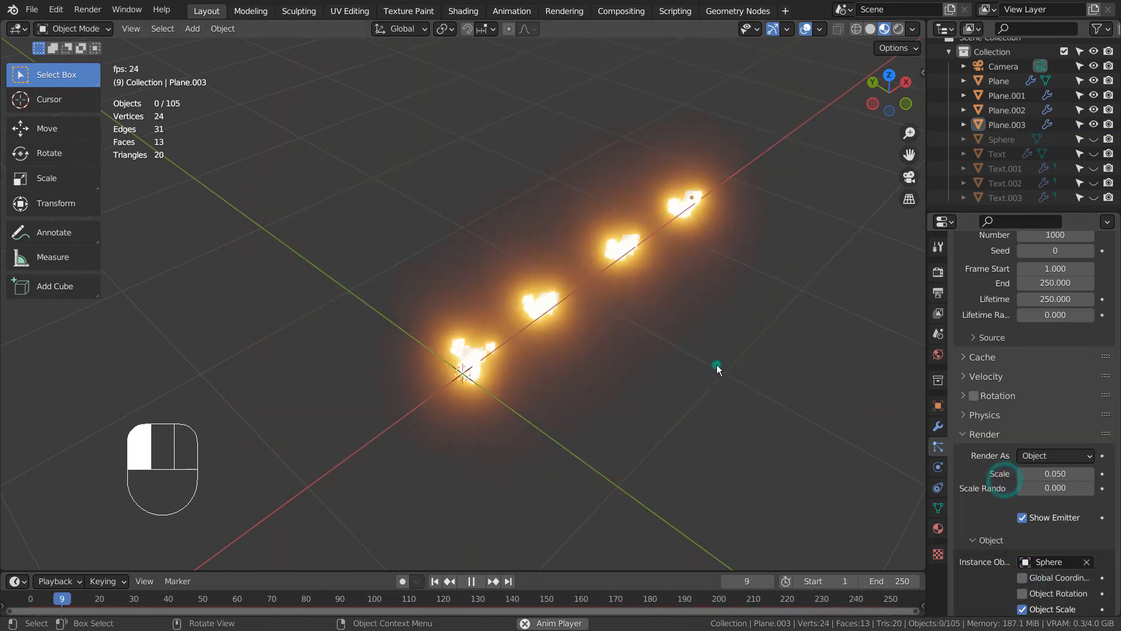
{"action": "middle_click_drag", "start_coordinate": [764, 346], "coordinate": [676, 404]}
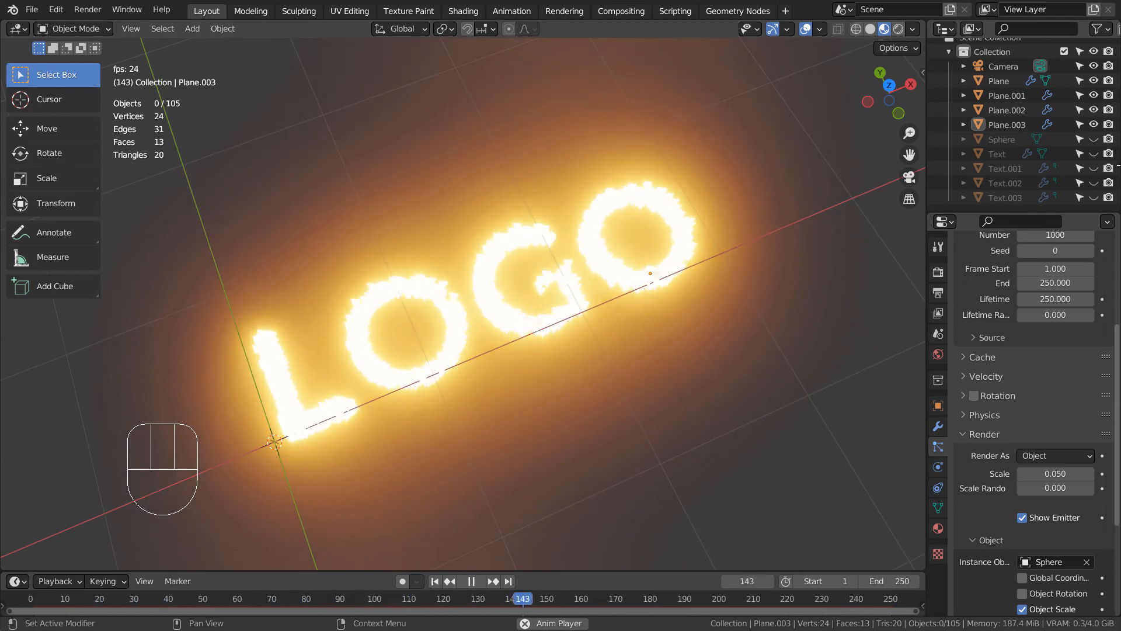
{"action": "left_click", "coordinate": [806, 30]}
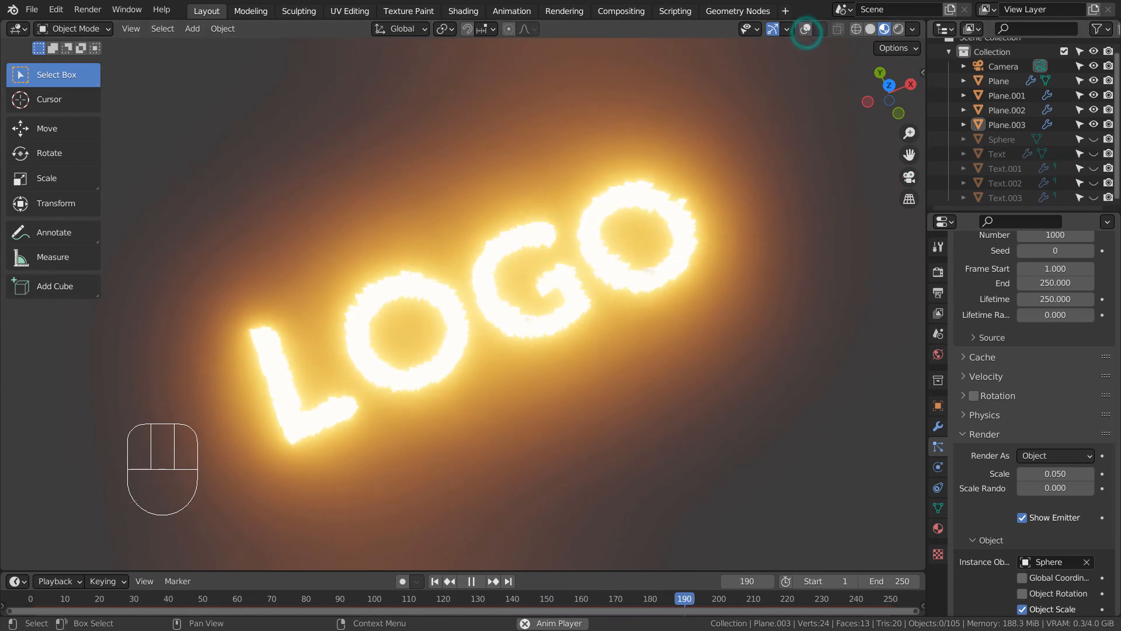